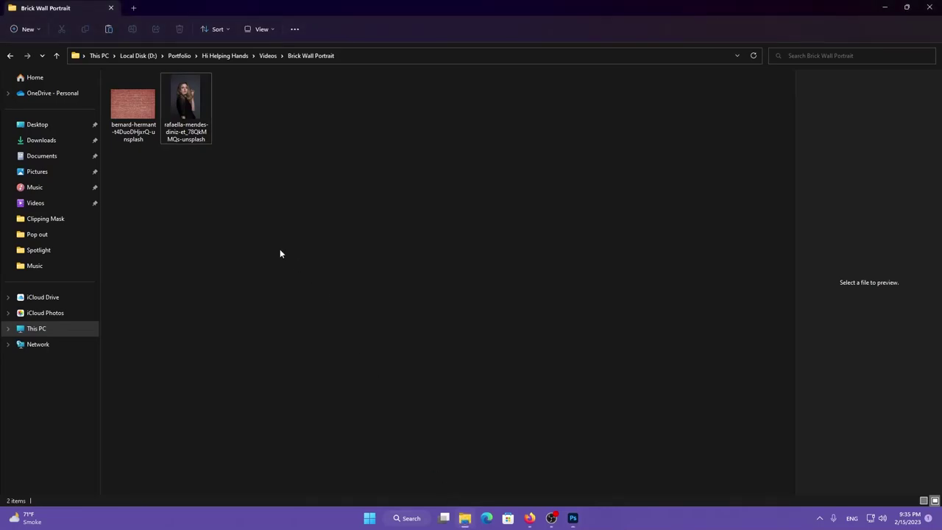
# - Drag the brick wall JPG from the Brick Wall Portrait folder onto Photoshop to open it
pyautogui.moveTo(137, 111)
pyautogui.mouseDown()
pyautogui.moveTo(598, 460)
pyautogui.moveTo(390, 237)
pyautogui.mouseUp()
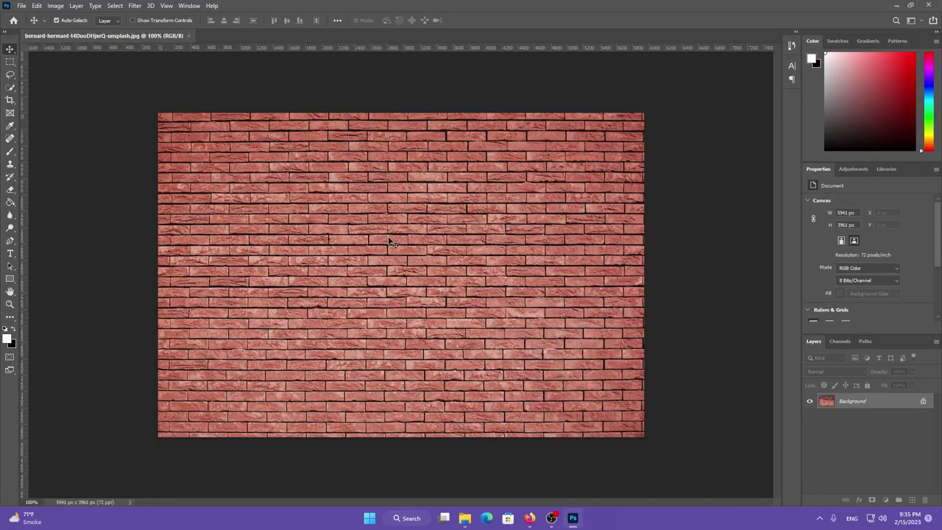
# - Duplicate the brick wall's Background layer into a new document named 'Displacement'
pyautogui.rightClick(901, 401)
pyautogui.click(888, 301)
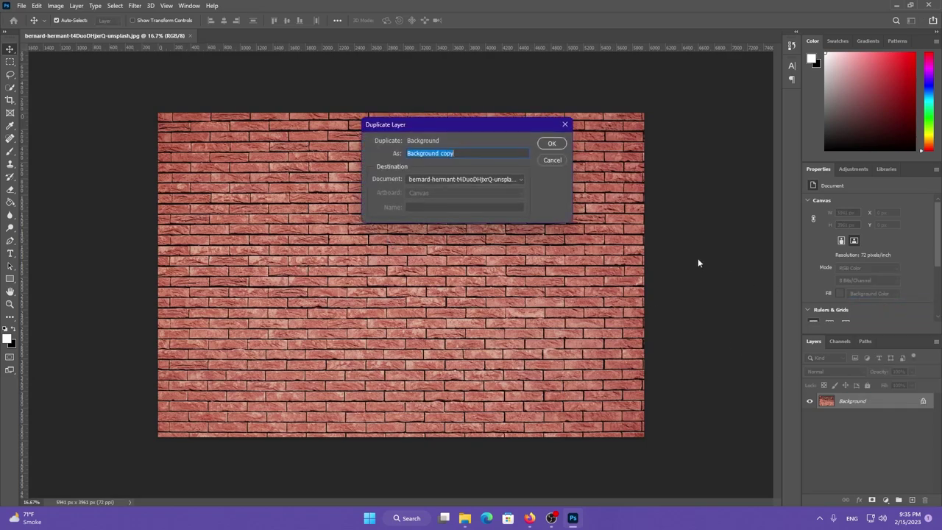
pyautogui.click(520, 180)
pyautogui.click(473, 189)
pyautogui.write('Displacement')
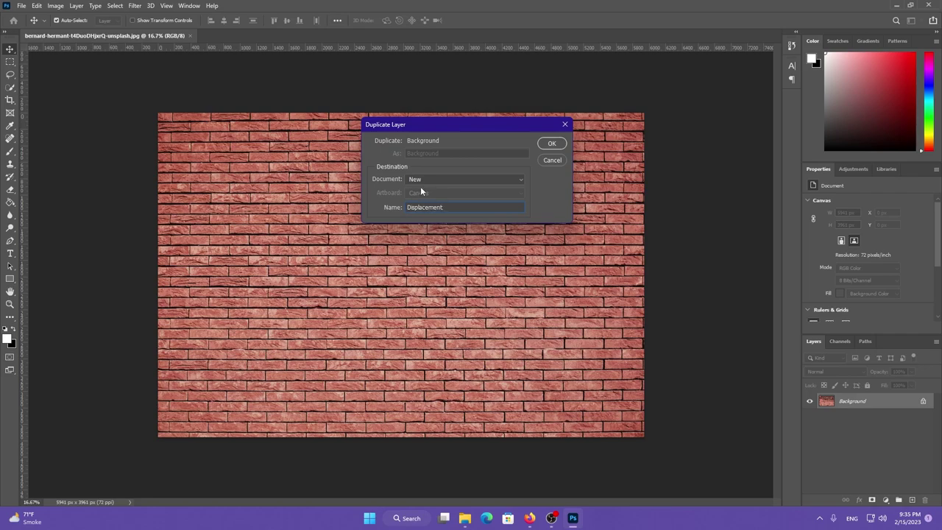
pyautogui.click(552, 144)
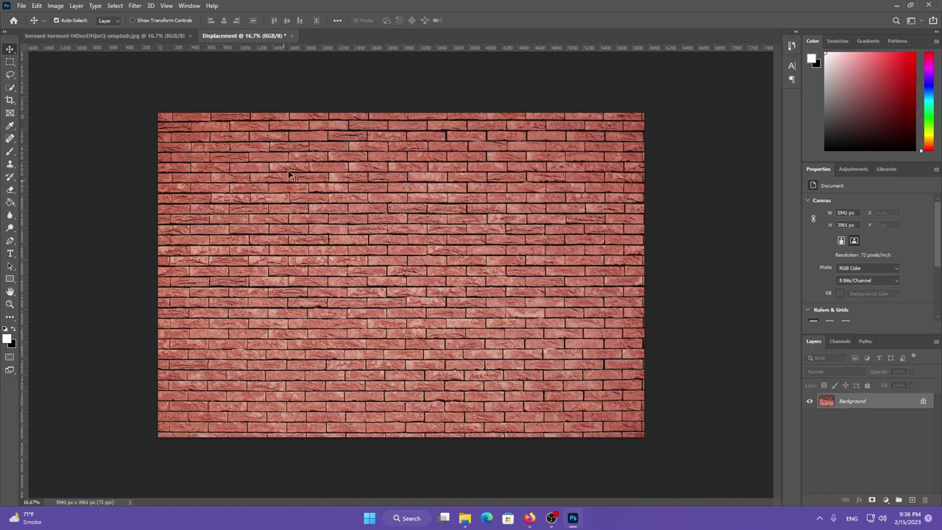
# - Blur the Displacement bricks with a Gaussian Blur of radius 3 pixels
pyautogui.click(136, 8)
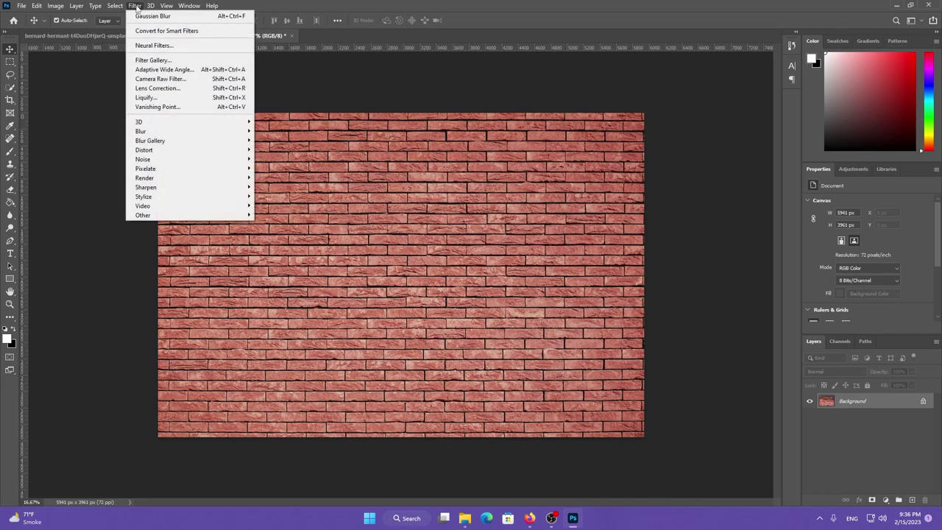
pyautogui.moveTo(188, 131)
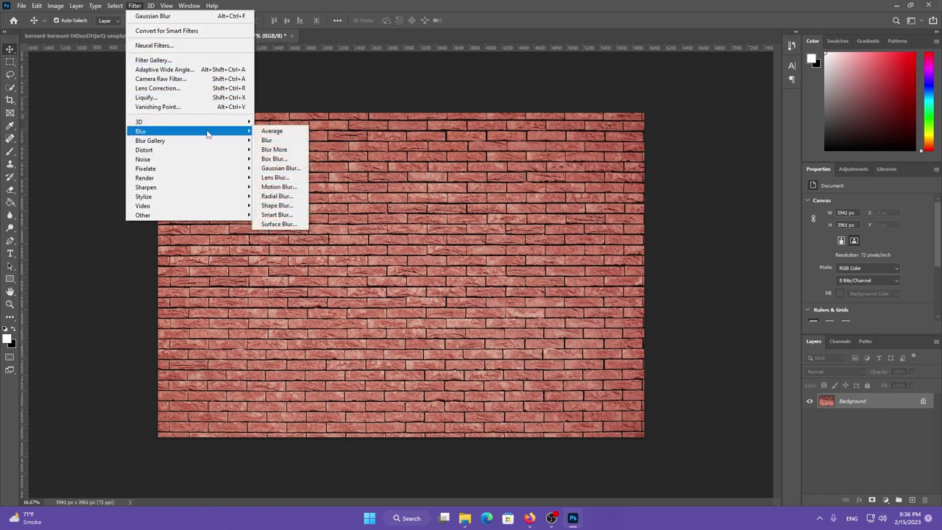
pyautogui.click(280, 168)
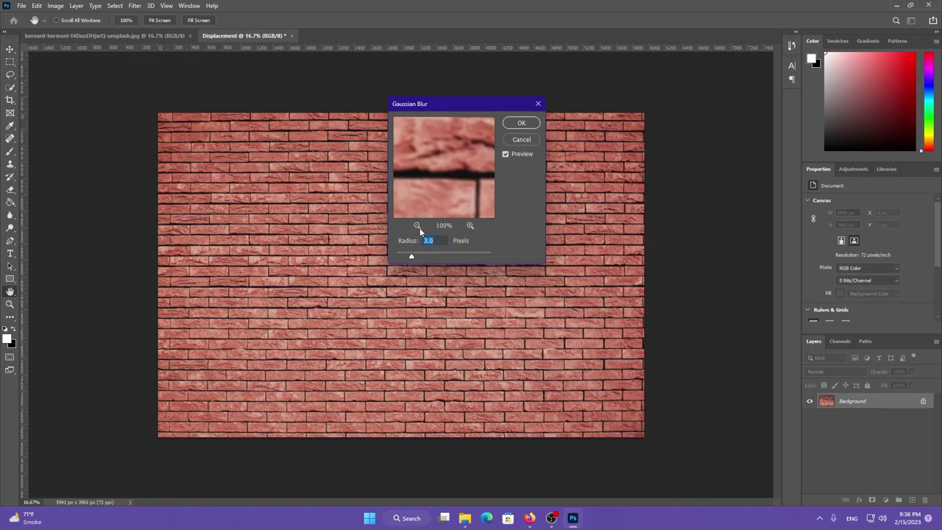
pyautogui.write('3')
pyautogui.click(520, 123)
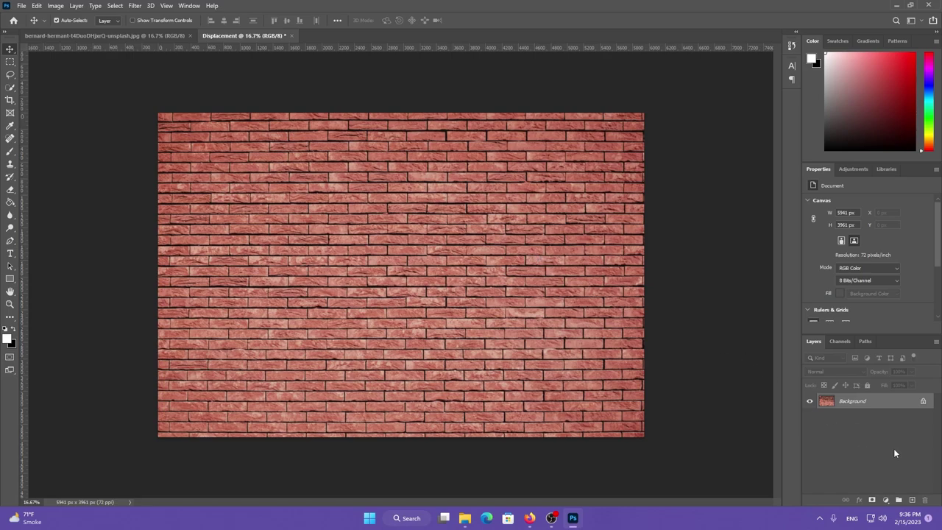
# - Add a Black & White adjustment layer clipped to the brick Background layer
pyautogui.click(885, 499)
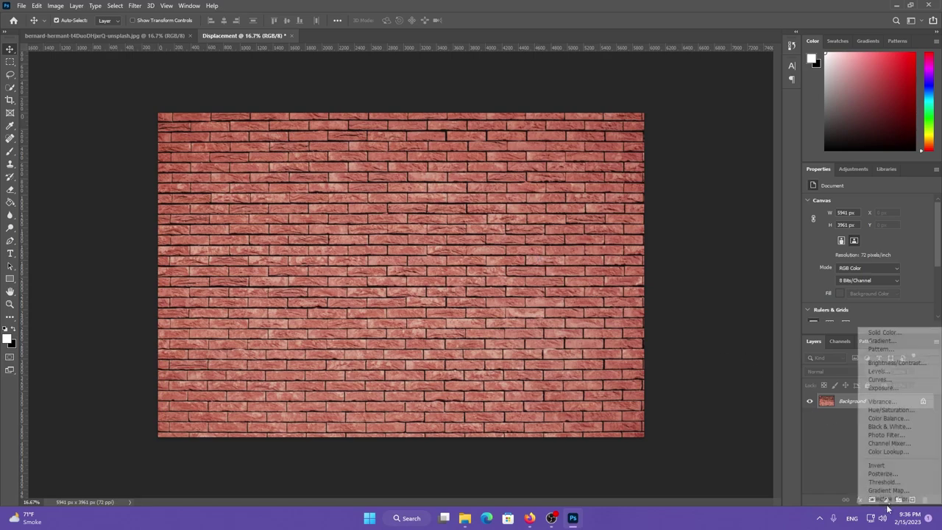
pyautogui.click(889, 427)
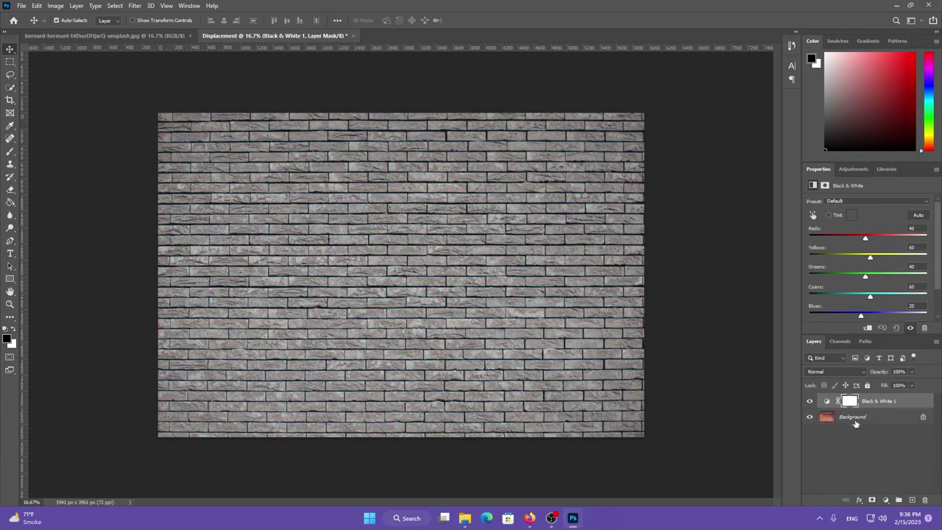
pyautogui.click(868, 328)
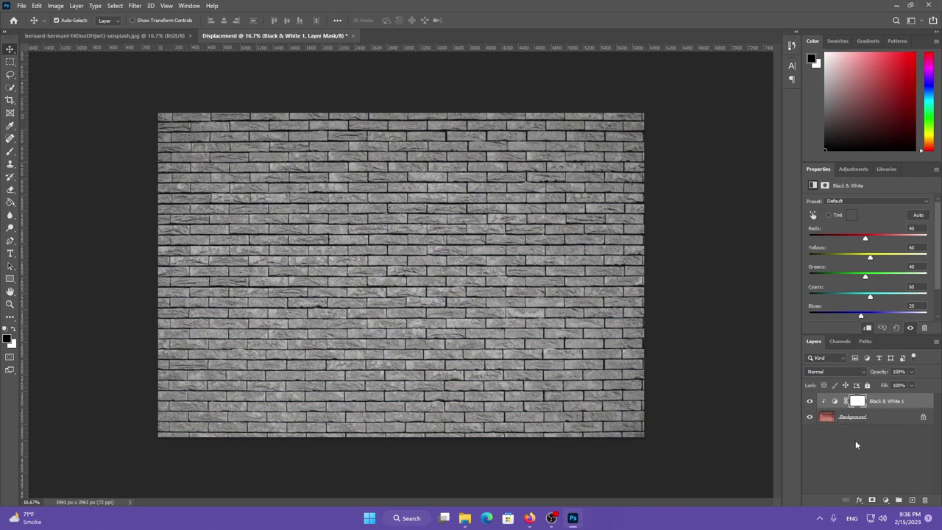
pyautogui.click(885, 476)
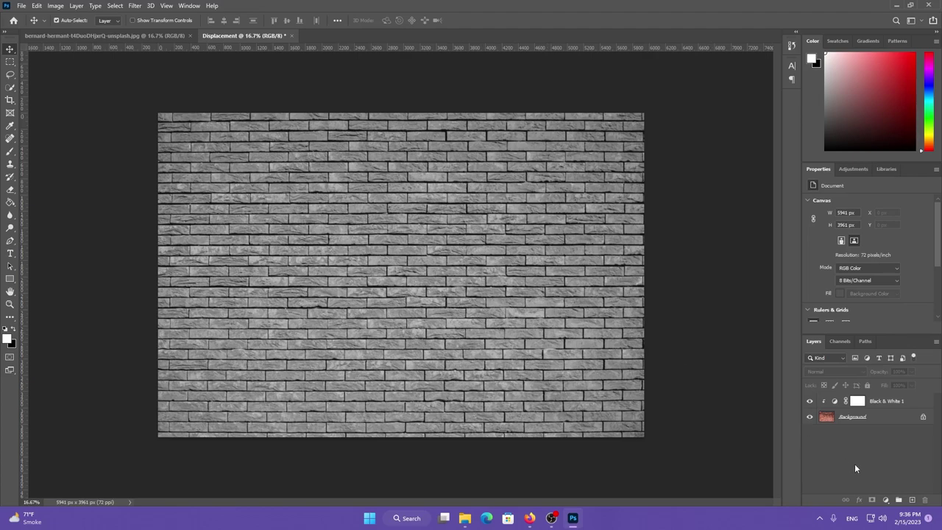
# - Add a Levels adjustment layer with input levels pulled in to 7 and 222
pyautogui.click(886, 501)
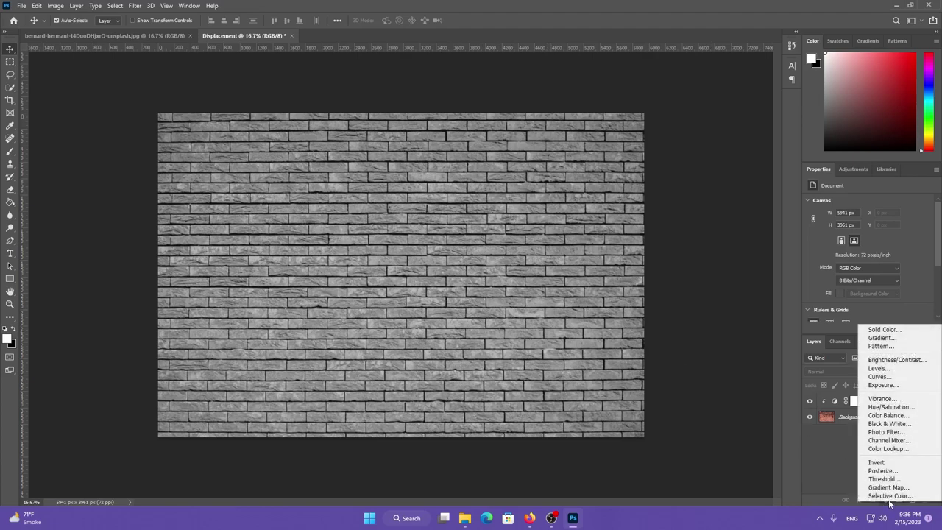
pyautogui.click(890, 369)
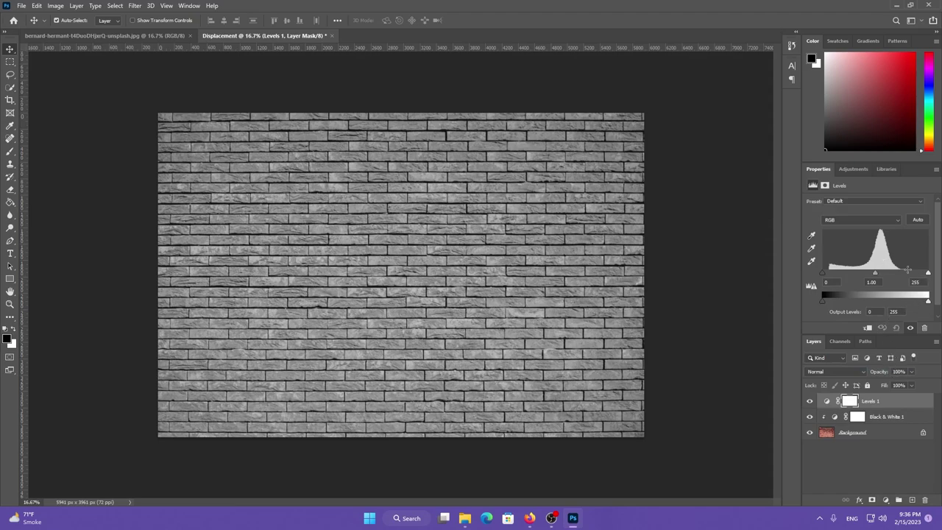
pyautogui.moveTo(927, 276); pyautogui.dragTo(915, 273)
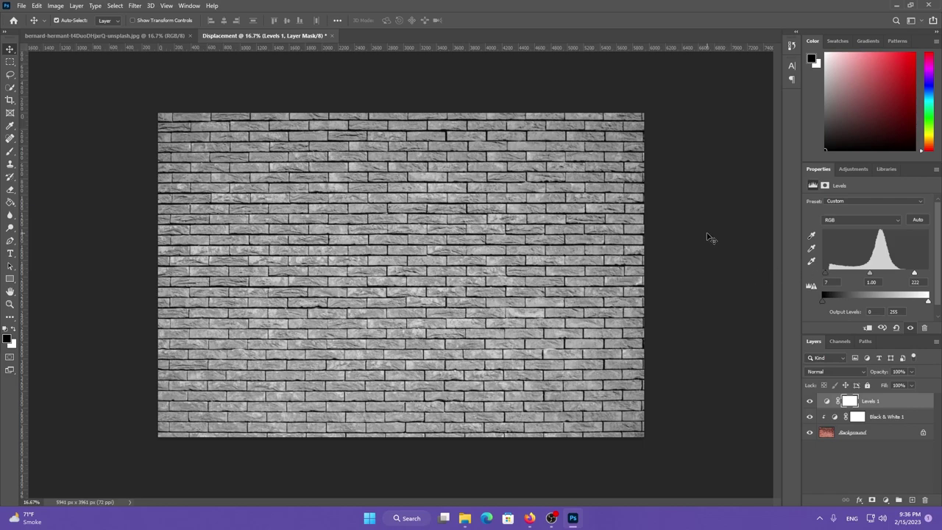
pyautogui.click(710, 237)
pyautogui.click(22, 6)
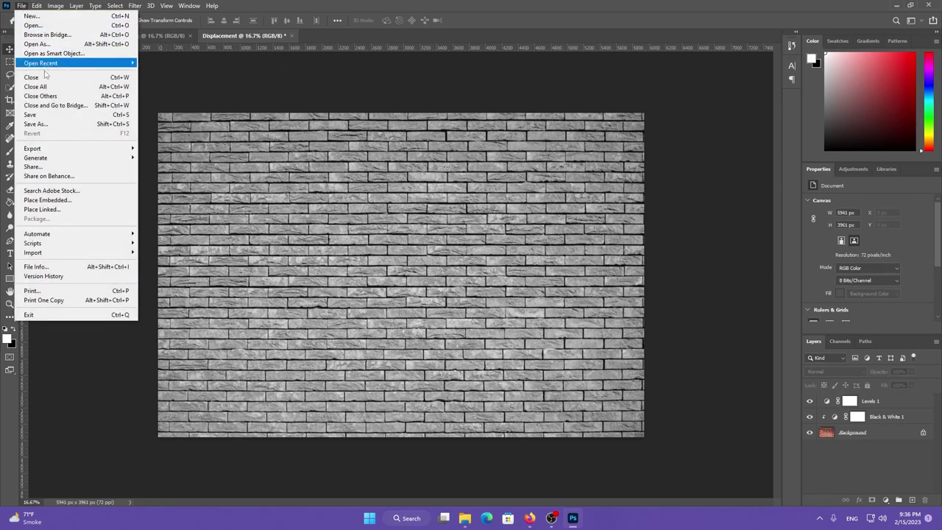
# - Save the grey brick map as Displacement.psd, accept compatibility options, and close it
pyautogui.click(59, 124)
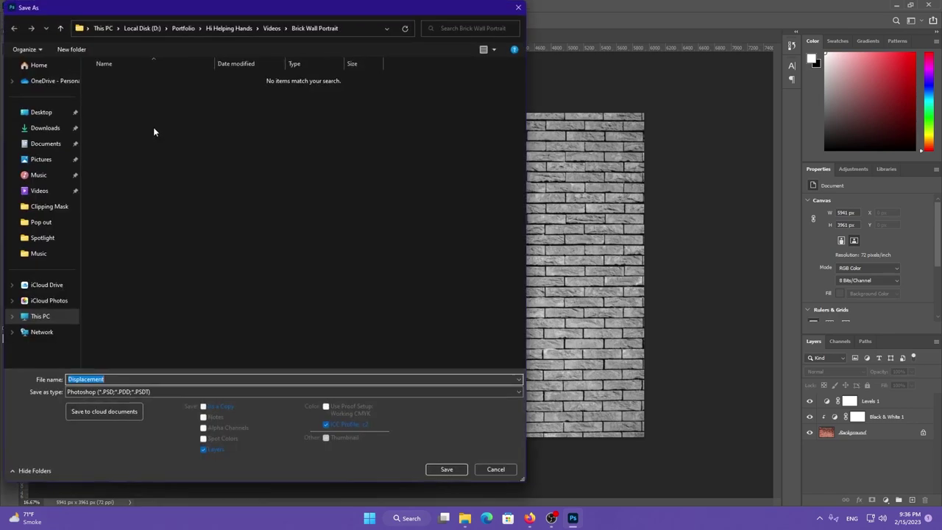
pyautogui.click(167, 379)
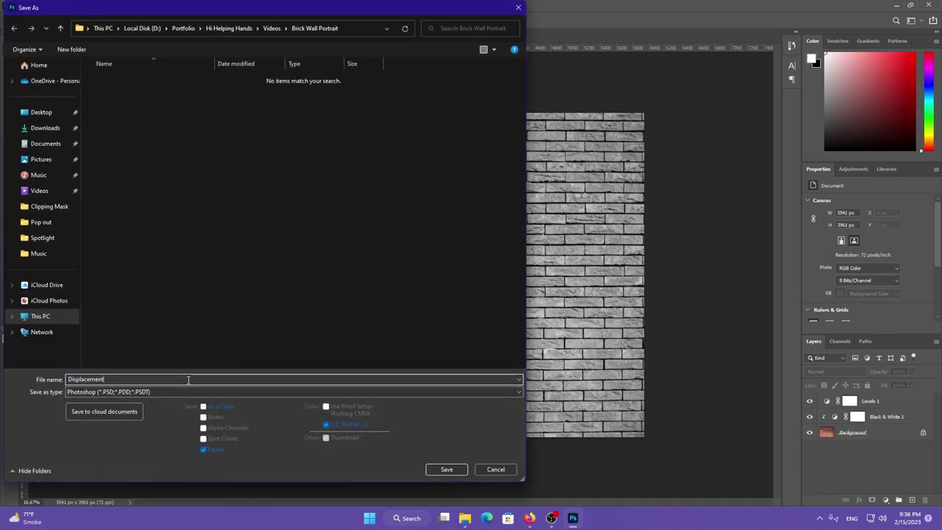
pyautogui.moveTo(104, 379); pyautogui.dragTo(59, 377)
pyautogui.write('D')
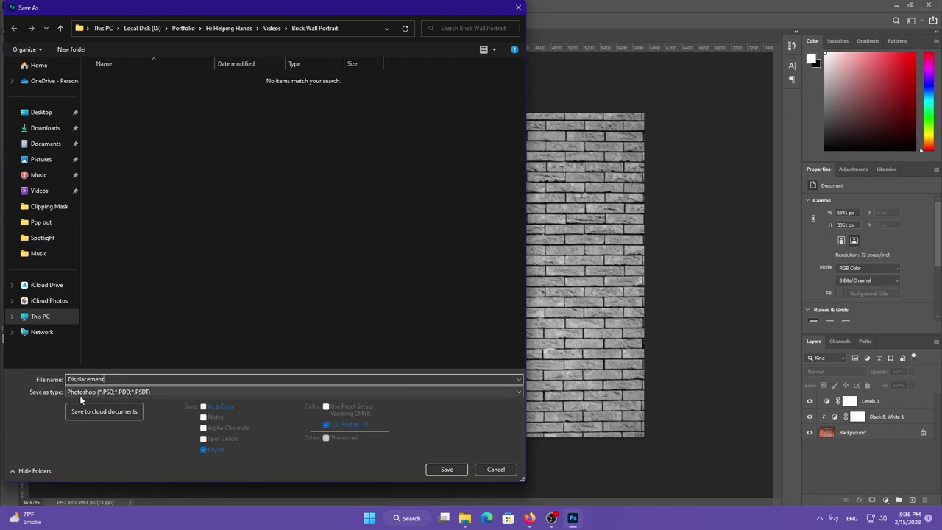
pyautogui.click(446, 471)
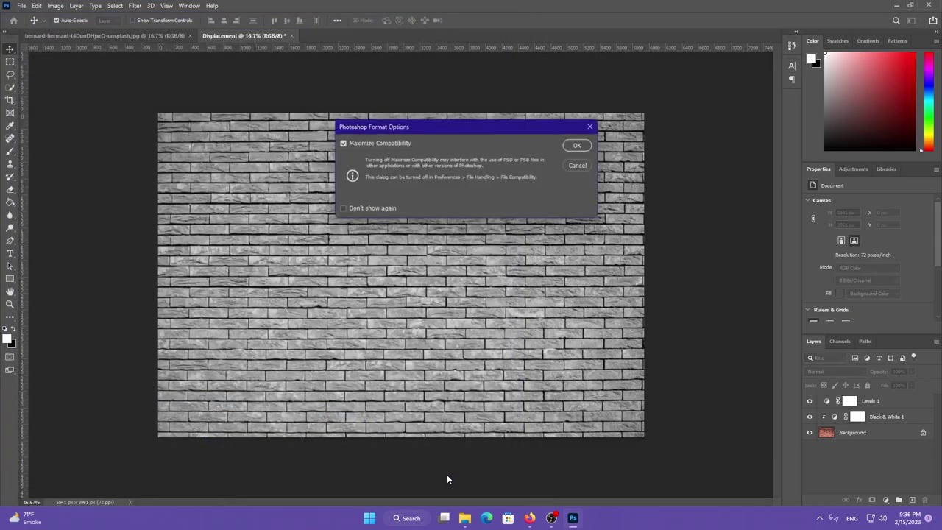
pyautogui.click(579, 146)
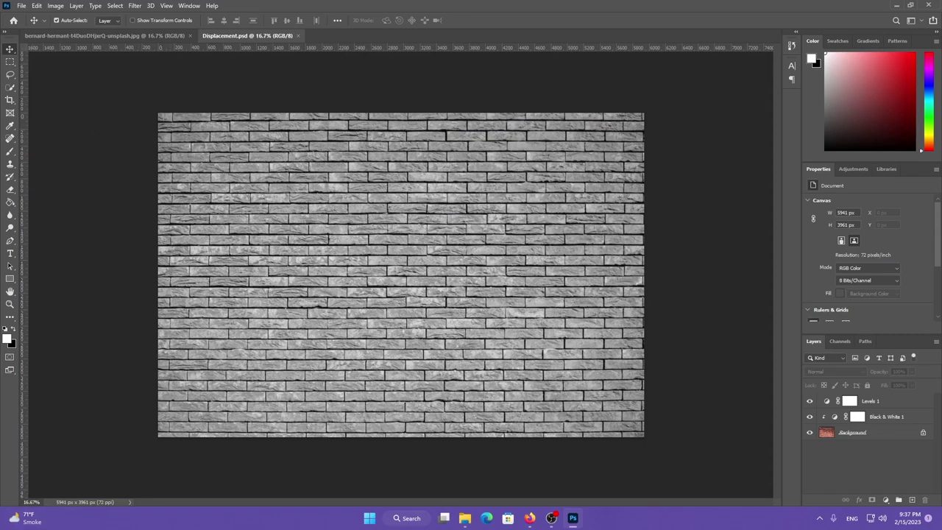
pyautogui.click(298, 35)
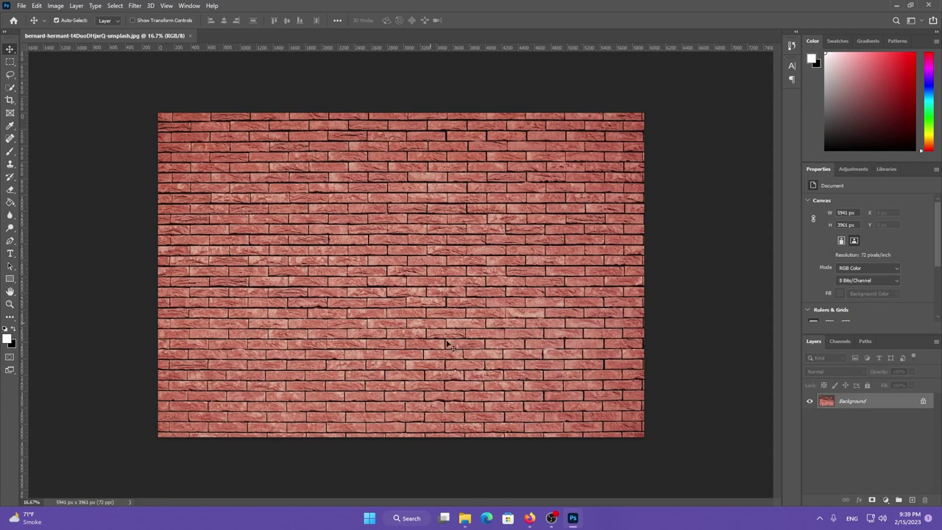
# - Drag the portrait JPG from File Explorer into Photoshop's tab bar and dismiss the IObit popup
pyautogui.click(469, 515)
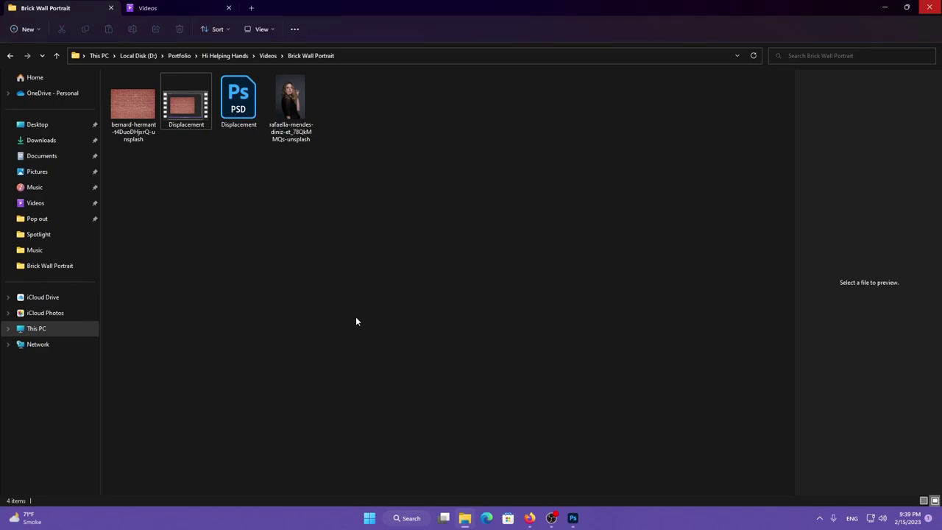
pyautogui.moveTo(296, 115)
pyautogui.mouseDown()
pyautogui.moveTo(569, 523)
pyautogui.moveTo(538, 451)
pyautogui.mouseUp()
pyautogui.moveTo(406, 276); pyautogui.dragTo(295, 35)
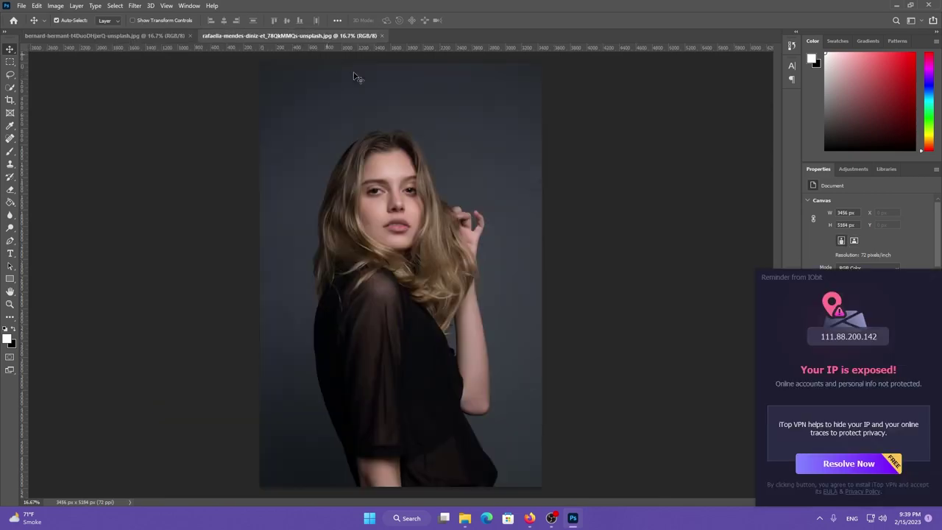
pyautogui.click(932, 278)
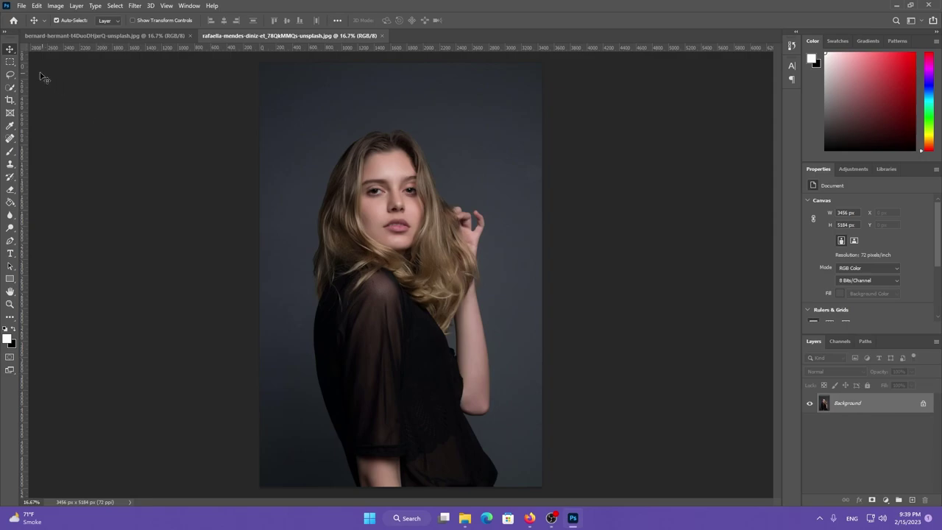
# - Select the woman with Select Subject, copy her to Layer 1, and move it into the brick document
pyautogui.click(11, 87)
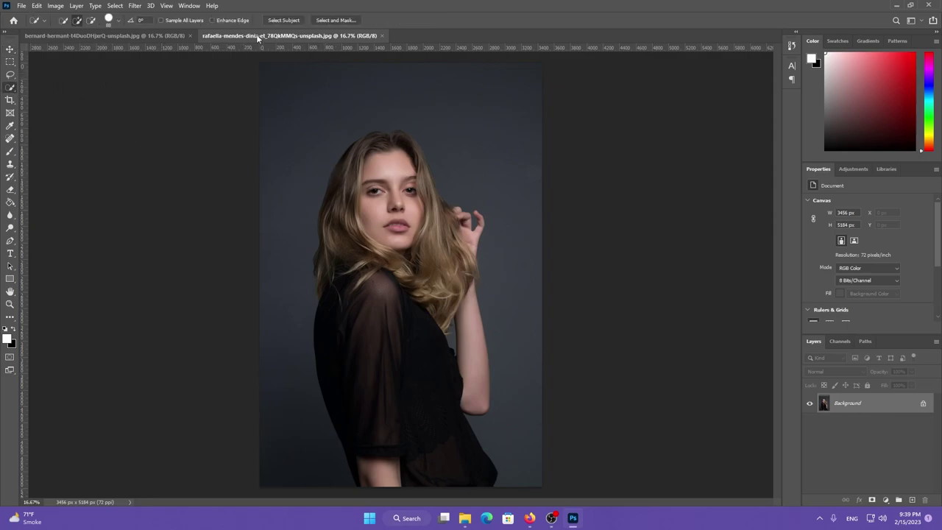
pyautogui.click(282, 20)
pyautogui.hotkey('ctrl', 'j')
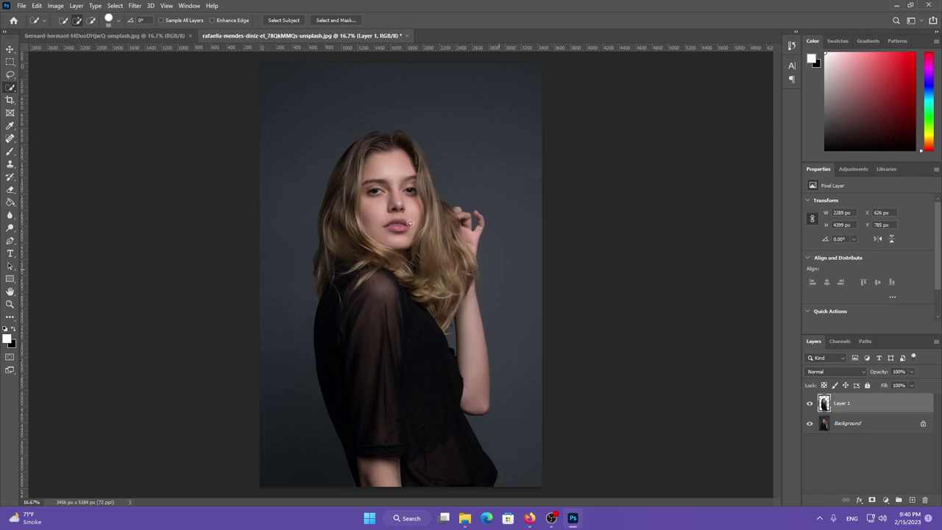
pyautogui.click(11, 49)
pyautogui.moveTo(392, 182)
pyautogui.mouseDown()
pyautogui.moveTo(154, 41)
pyautogui.moveTo(386, 203)
pyautogui.moveTo(382, 226)
pyautogui.mouseUp()
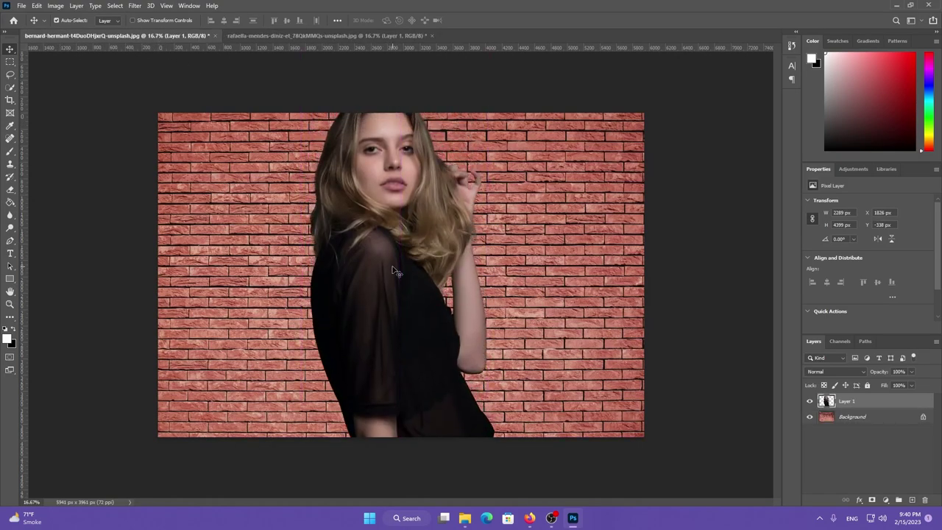
# - Free-transform Layer 1 smaller from the top and nudge it slightly right
pyautogui.hotkey('ctrl', 't')
pyautogui.moveTo(397, 85); pyautogui.dragTo(396, 113)
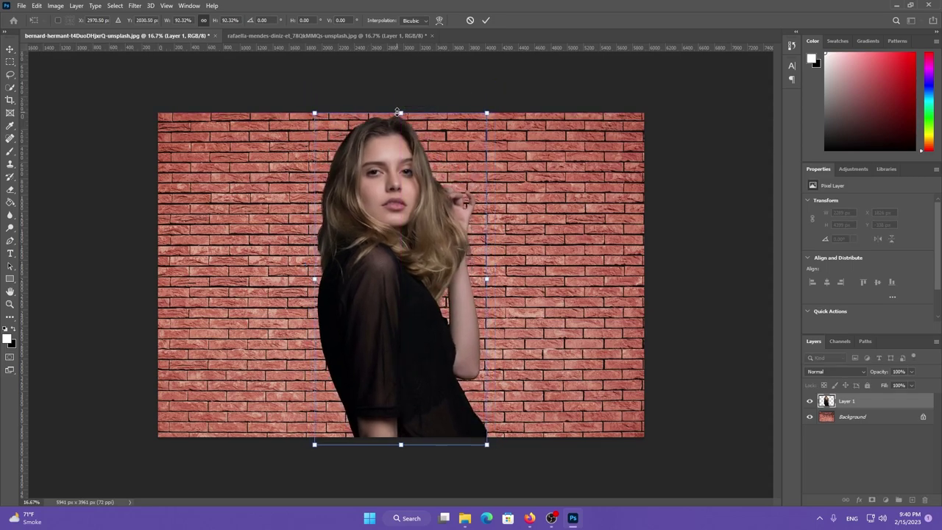
pyautogui.moveTo(390, 197)
pyautogui.mouseDown()
pyautogui.moveTo(400, 197)
pyautogui.moveTo(390, 197)
pyautogui.mouseUp()
pyautogui.press('Return')
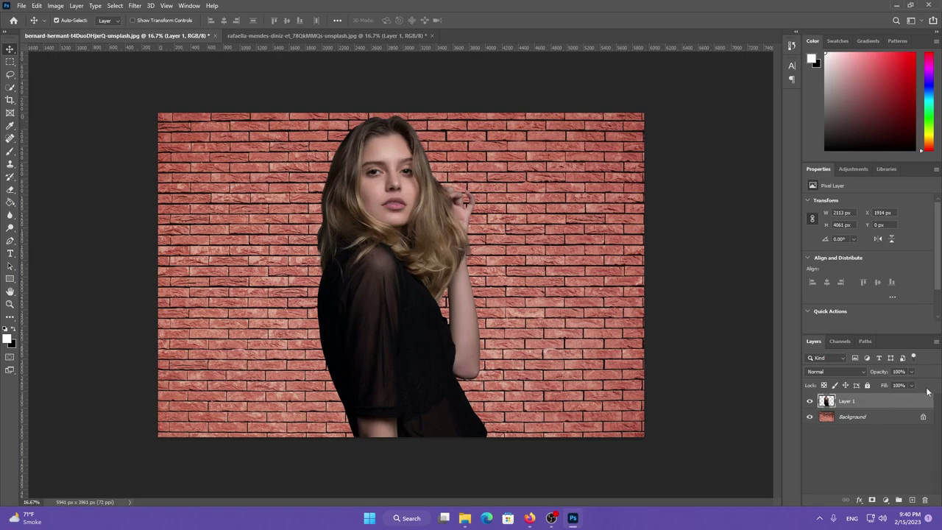
pyautogui.click(936, 342)
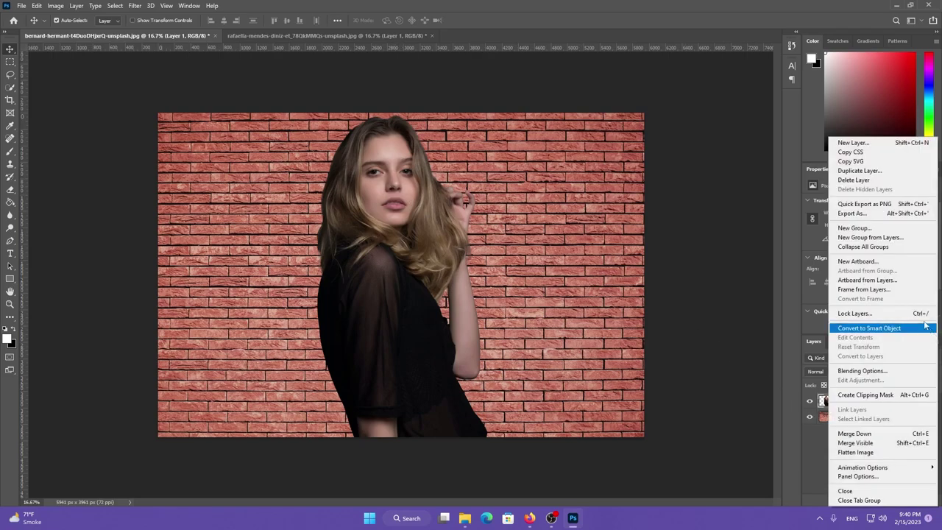
# - Convert the woman's layer to a smart object and give it a 2 px black Stroke style
pyautogui.click(885, 328)
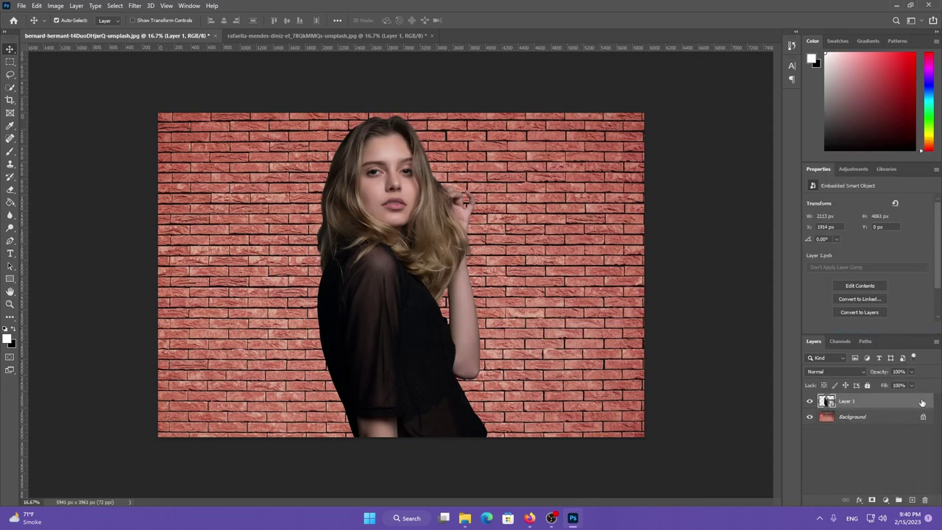
pyautogui.doubleClick(921, 402)
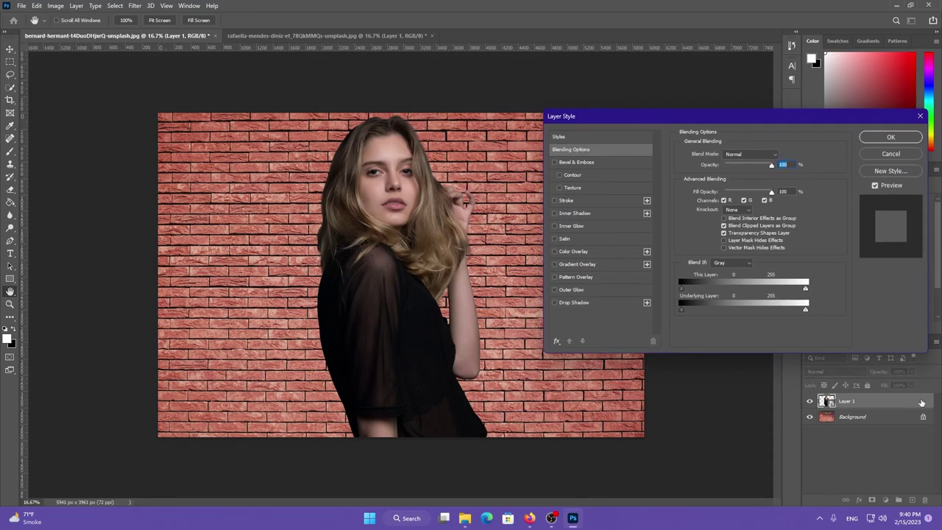
pyautogui.moveTo(664, 115); pyautogui.dragTo(621, 132)
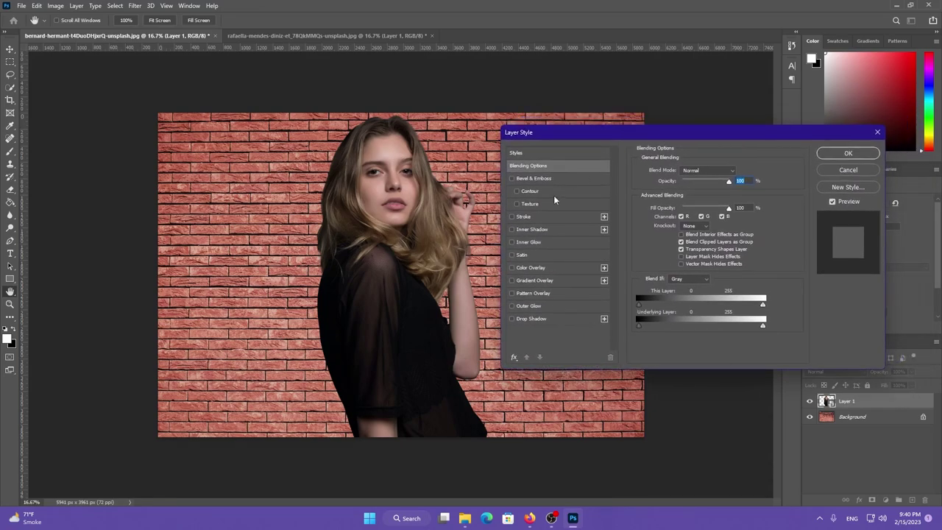
pyautogui.click(542, 217)
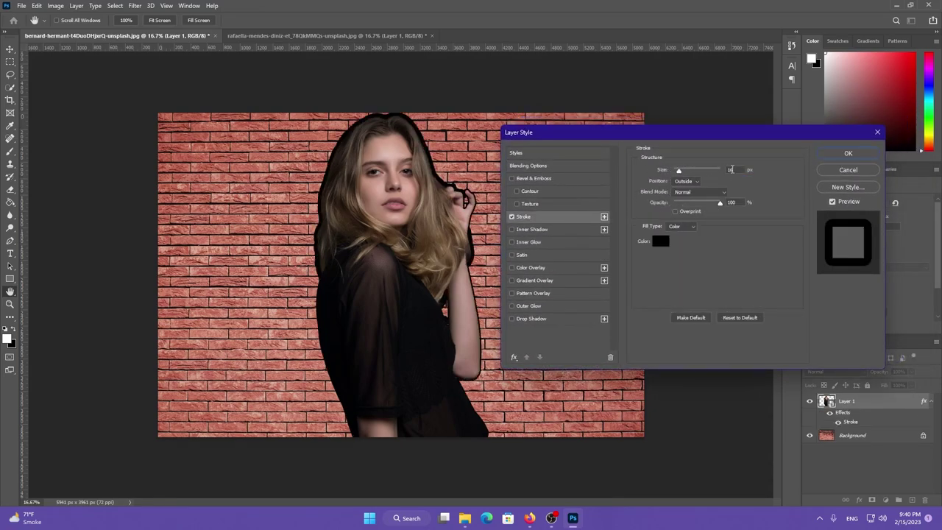
pyautogui.doubleClick(730, 170)
pyautogui.write('2')
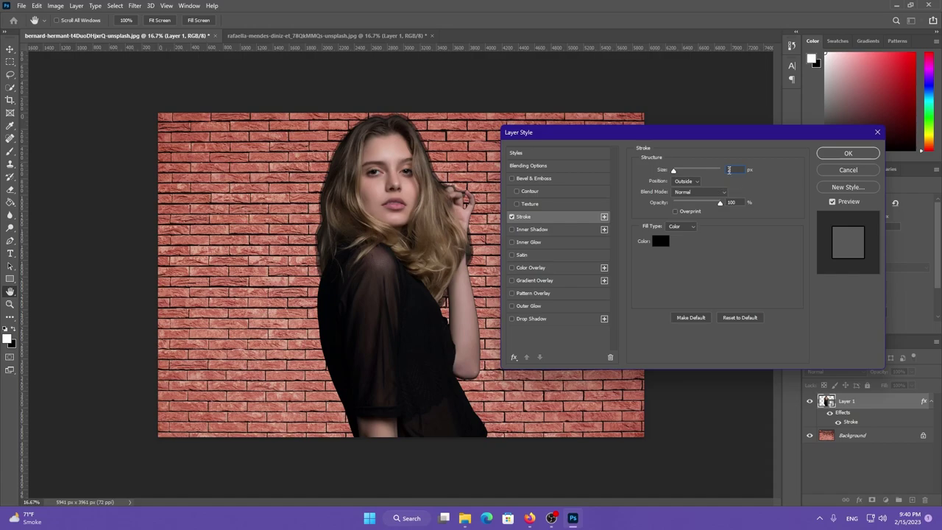
pyautogui.click(848, 154)
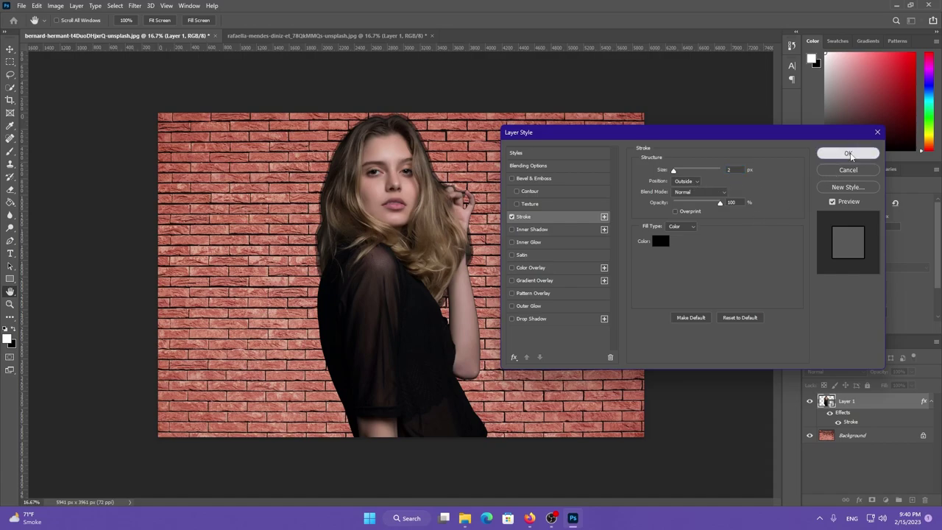
pyautogui.click(848, 154)
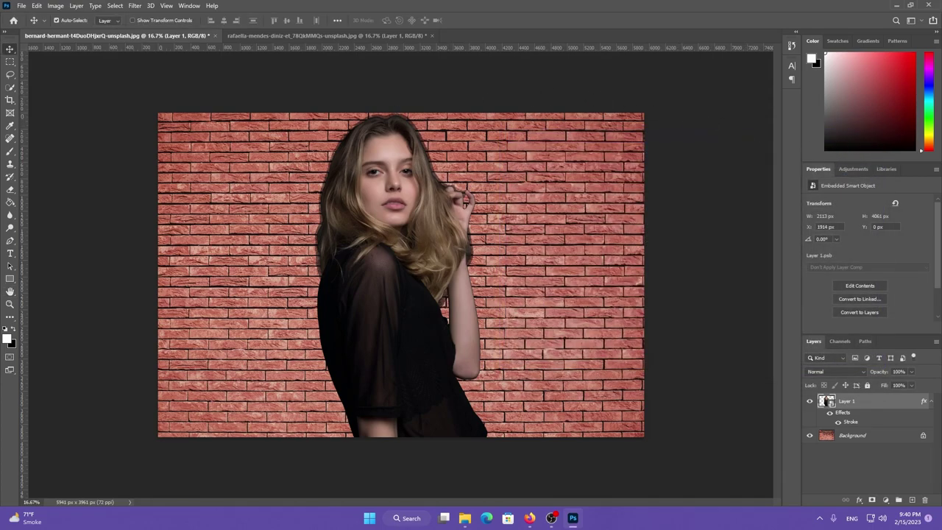
# - Apply the Filter Gallery's Artistic Fresco filter with brush size 1, brush detail 10, texture 1
pyautogui.click(136, 7)
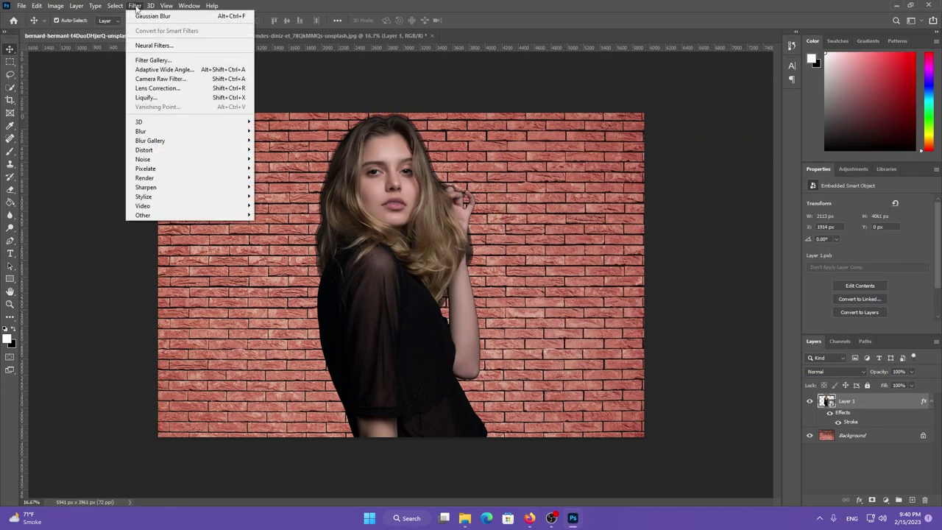
pyautogui.click(150, 61)
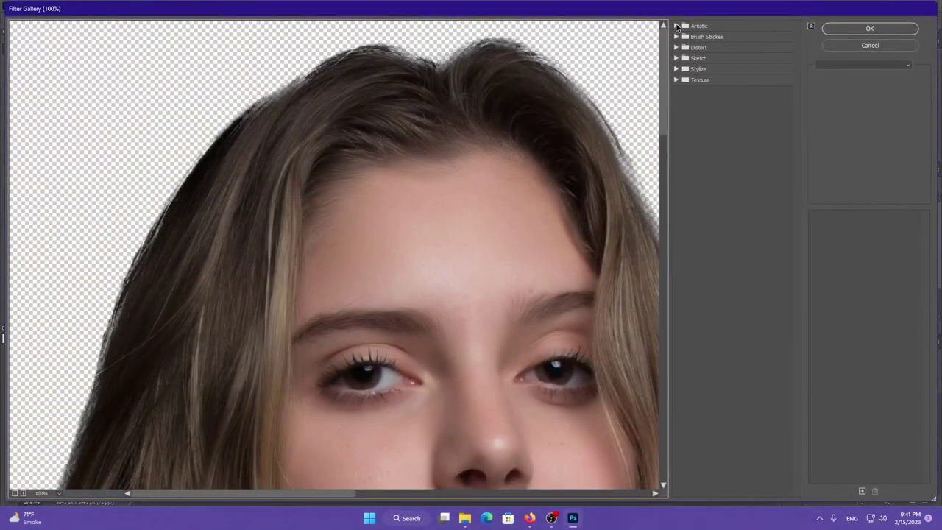
pyautogui.click(677, 26)
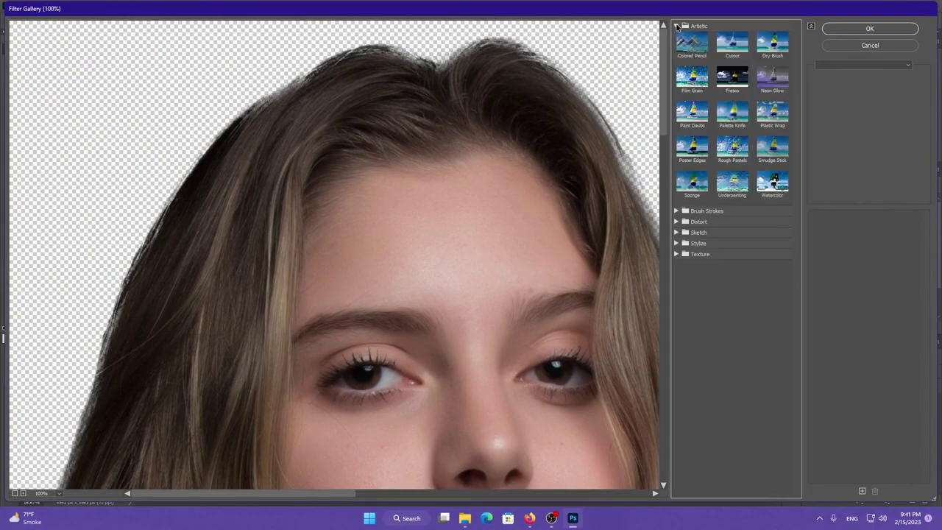
pyautogui.click(734, 81)
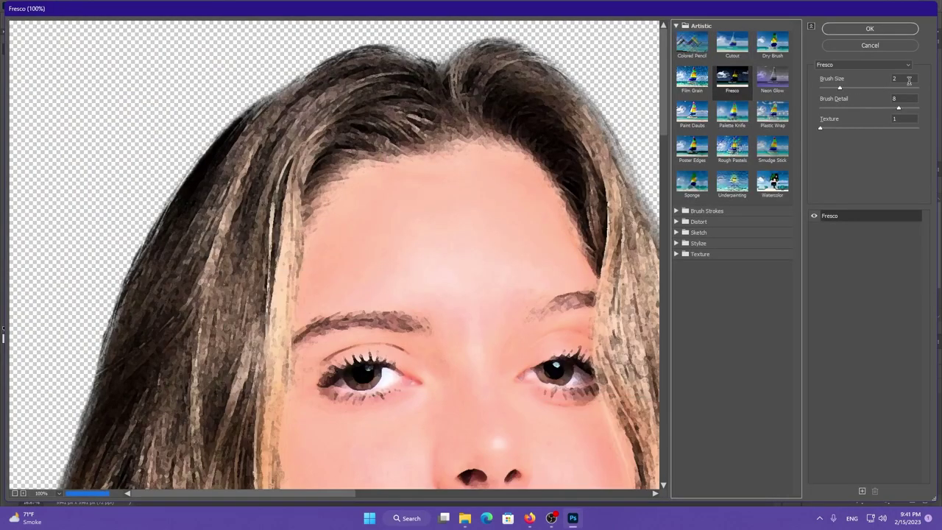
pyautogui.click(906, 79)
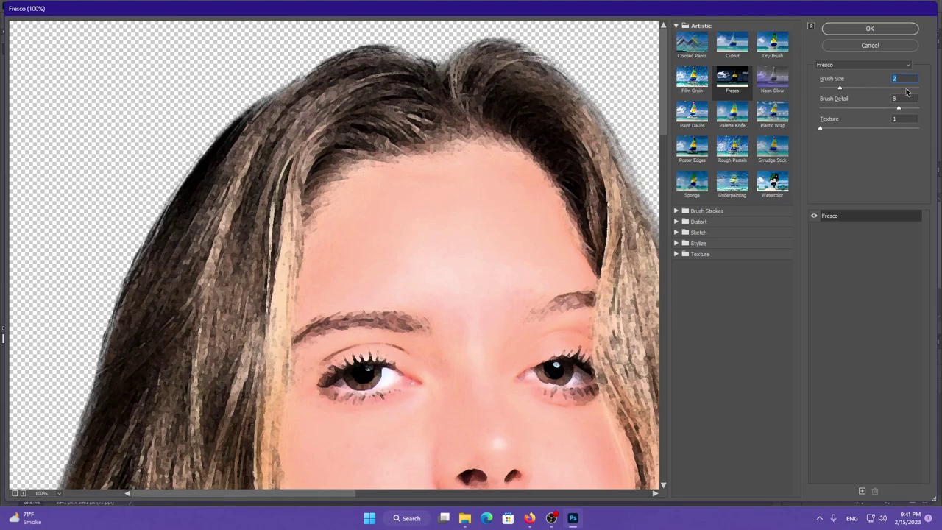
pyautogui.write('1')
pyautogui.press('Tab')
pyautogui.write('1')
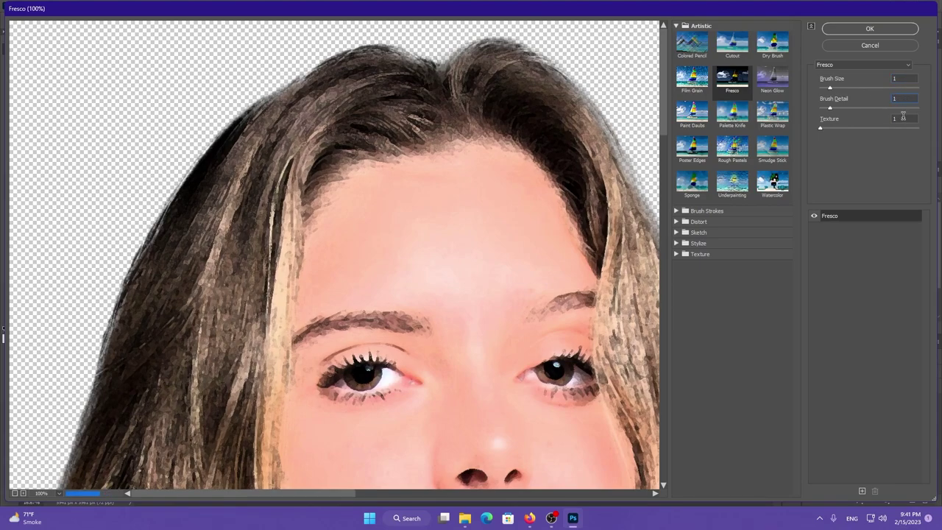
pyautogui.write('0')
pyautogui.press('Tab')
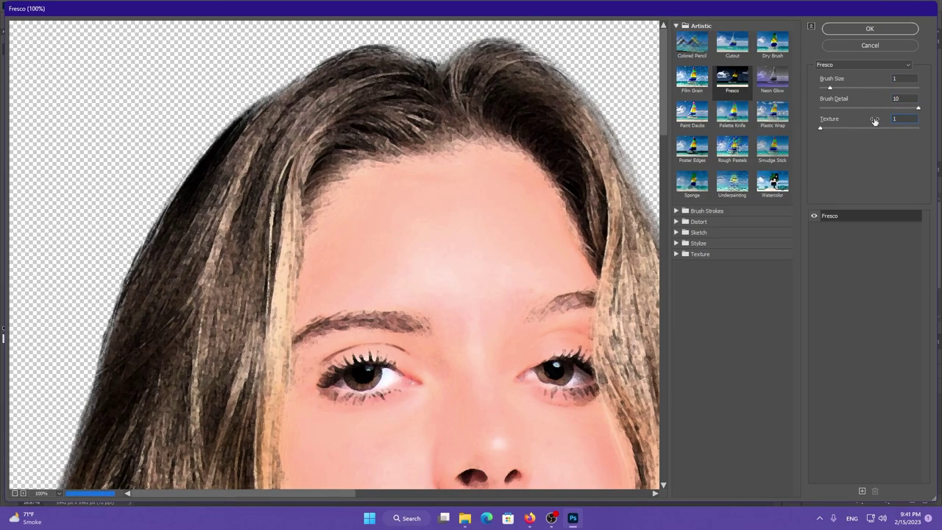
pyautogui.click(874, 33)
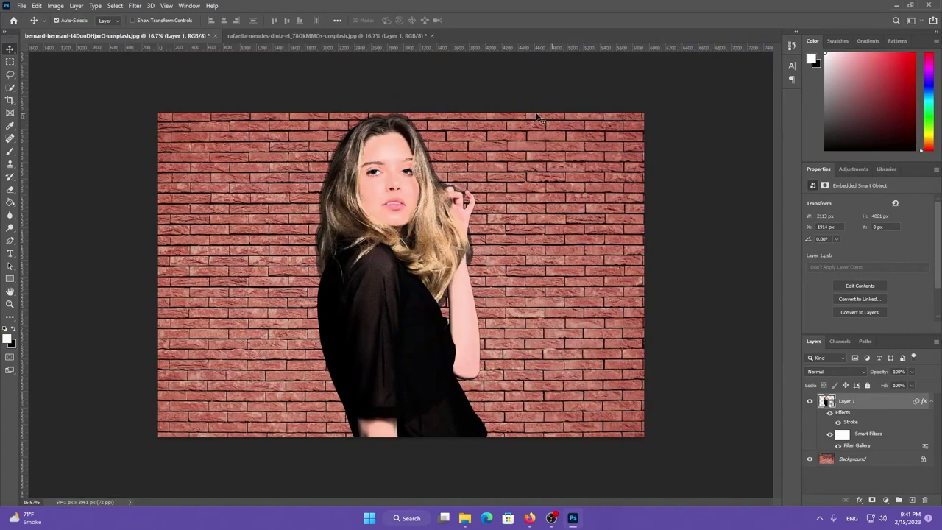
# - Reselect the portrait layer and set its blend mode to Overlay
pyautogui.click(148, 166)
pyautogui.click(830, 401)
pyautogui.click(863, 370)
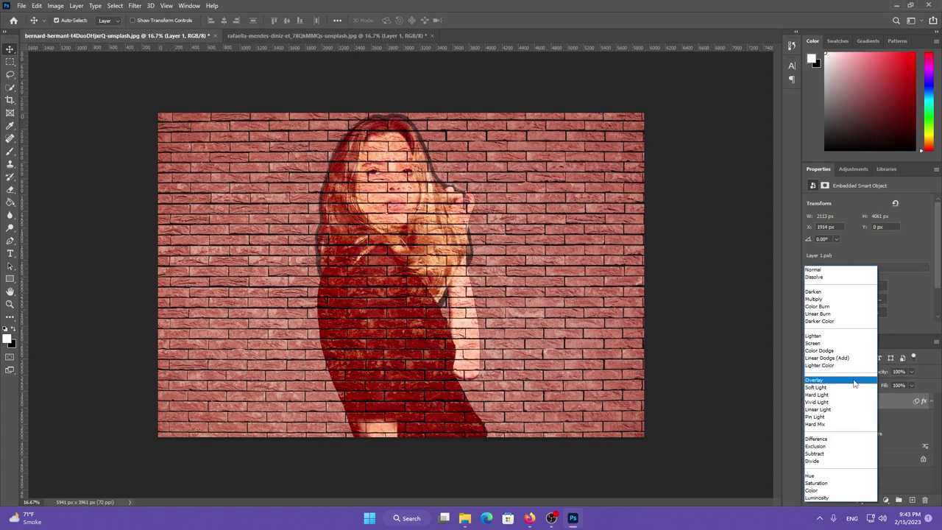
pyautogui.click(854, 381)
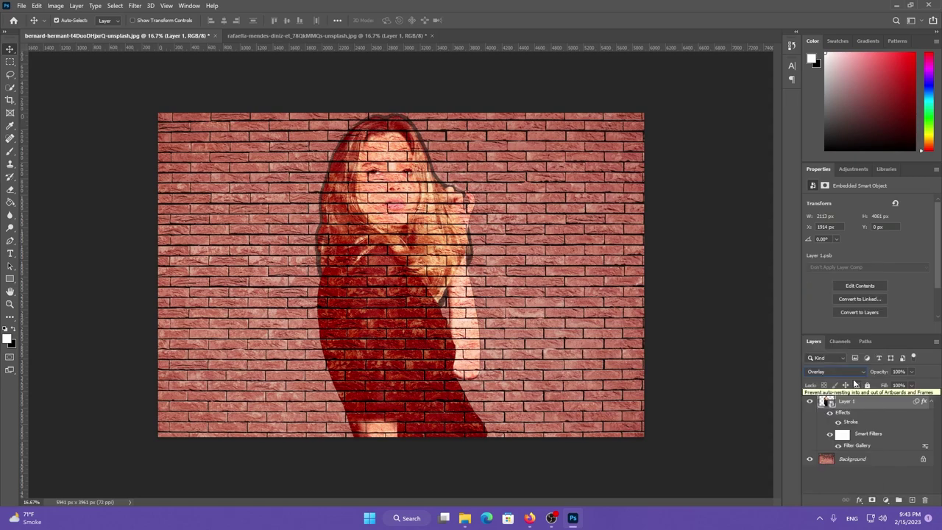
# - Preview blend modes from Color Burn to Luminosity and back, settling on Overlay
pyautogui.click(853, 370)
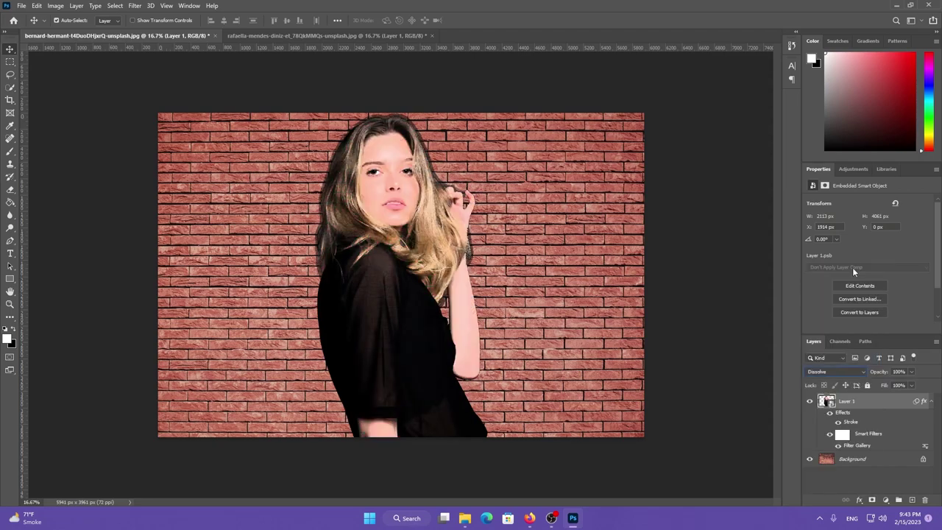
pyautogui.press('Down')
pyautogui.press('Down')
pyautogui.press('Down')
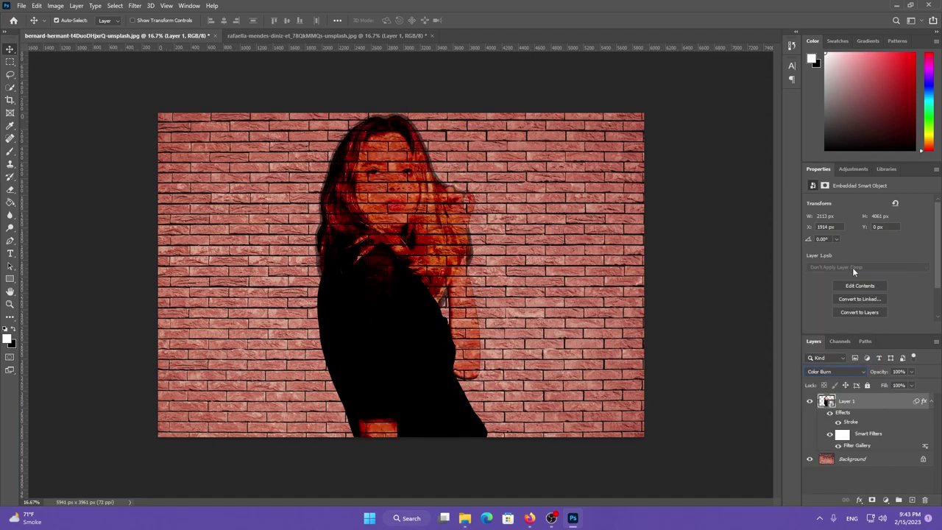
pyautogui.press('Down')
pyautogui.press('Down')
pyautogui.press('Down')
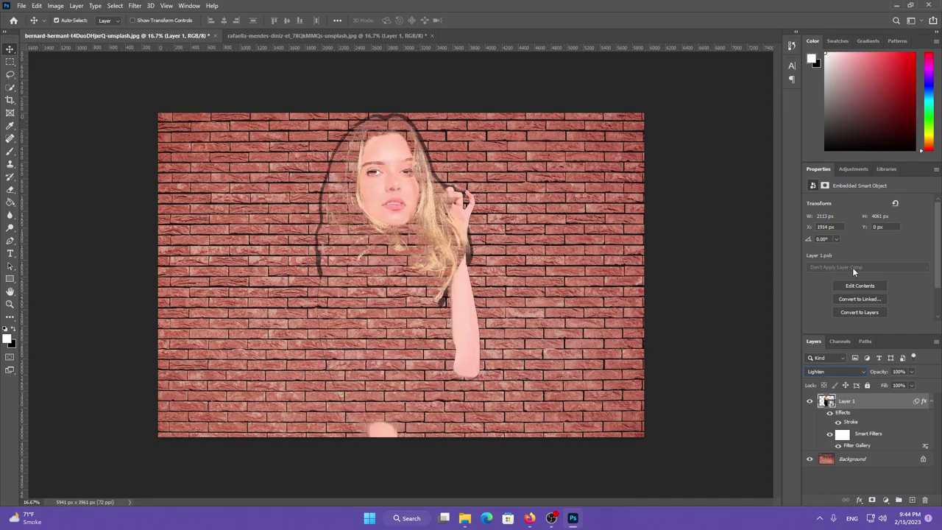
pyautogui.press('Down')
pyautogui.press('Down')
pyautogui.press('Down')
pyautogui.press('Down')
pyautogui.press('Down')
pyautogui.press('Down')
pyautogui.press('Down')
pyautogui.press('Down')
pyautogui.press('Down')
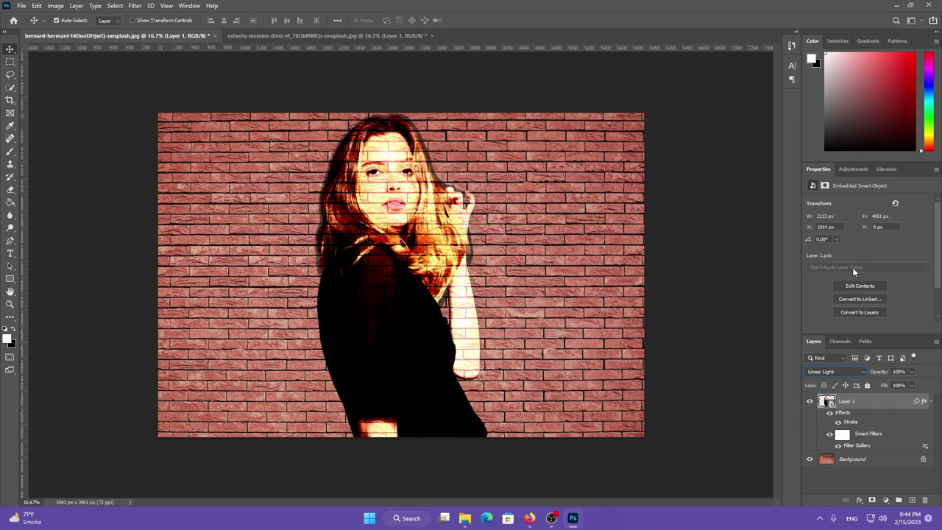
pyautogui.press('Down')
pyautogui.press('Down')
pyautogui.press('Down')
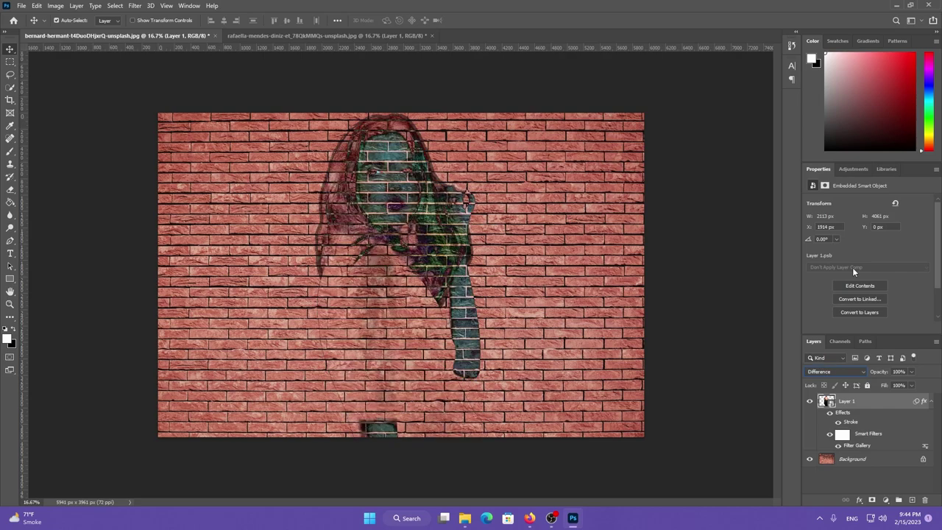
pyautogui.press('Down')
pyautogui.press('Down')
pyautogui.press('Down')
pyautogui.press('Down')
pyautogui.press('Down')
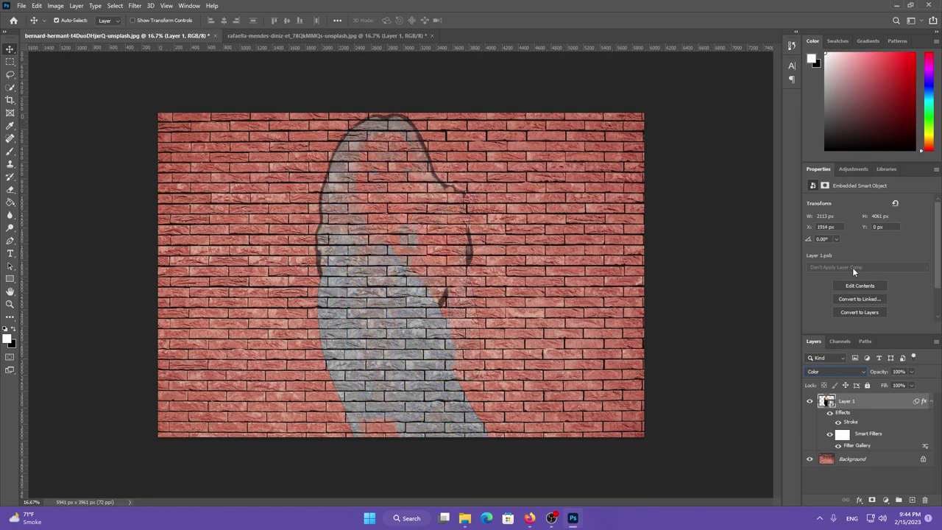
pyautogui.press('Down')
pyautogui.press('Down')
pyautogui.press('Up')
pyautogui.press('Up')
pyautogui.press('Up')
pyautogui.press('Up')
pyautogui.press('Up')
pyautogui.press('Up')
pyautogui.press('Up')
pyautogui.press('Up')
pyautogui.press('Up')
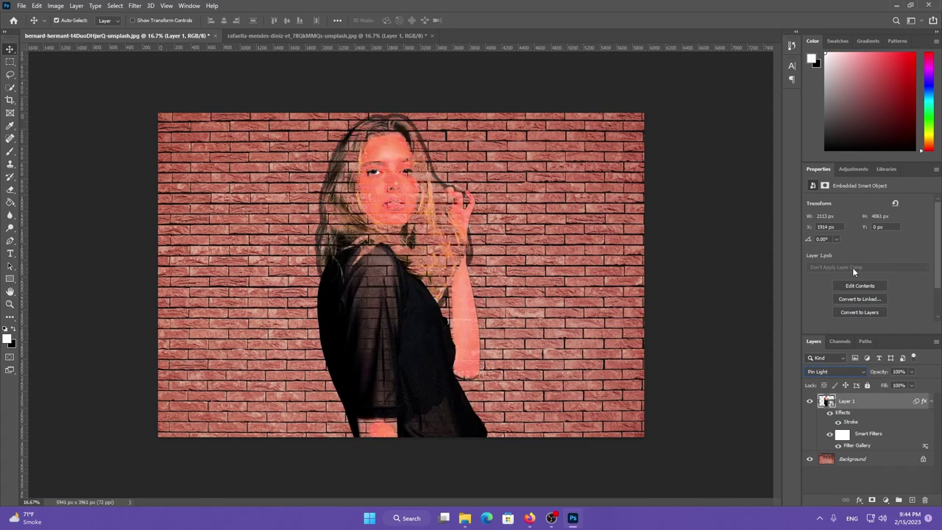
pyautogui.press('Up')
pyautogui.press('Up')
pyautogui.press('Up')
pyautogui.press('Up')
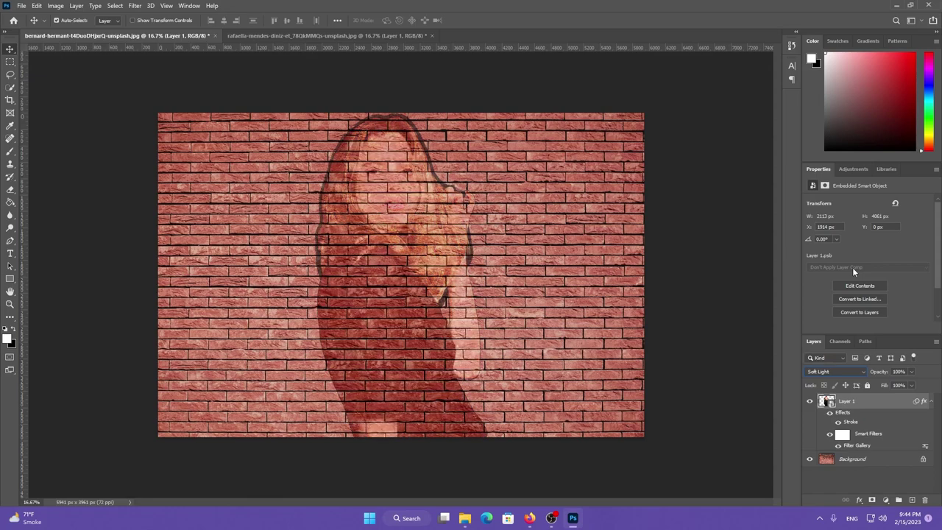
pyautogui.press('Up')
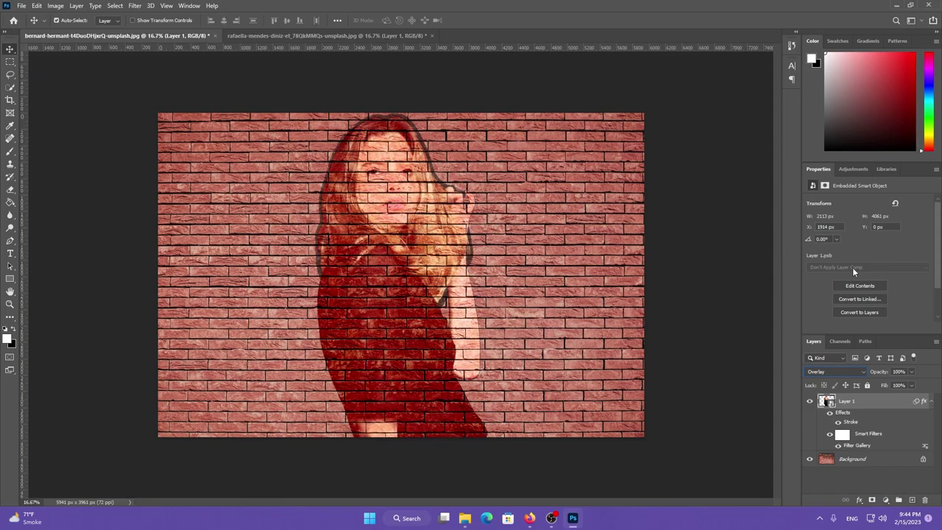
pyautogui.press('Up')
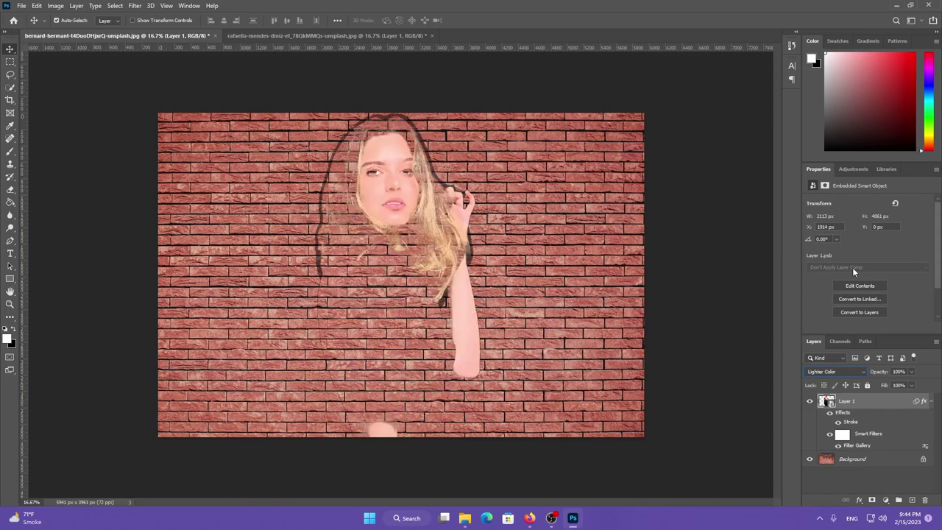
pyautogui.press('Down')
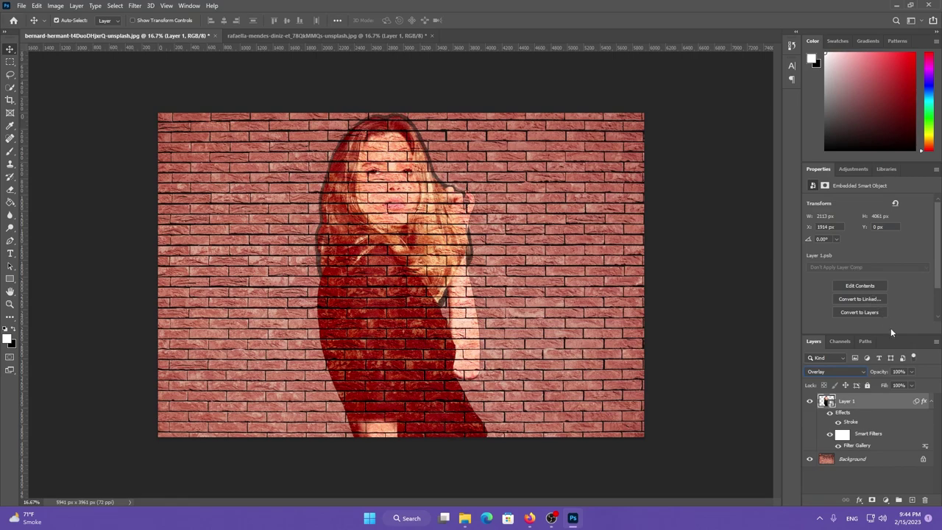
# - Lower the portrait layer's opacity to 80%, then reselect the layer
pyautogui.click(888, 375)
pyautogui.write('8')
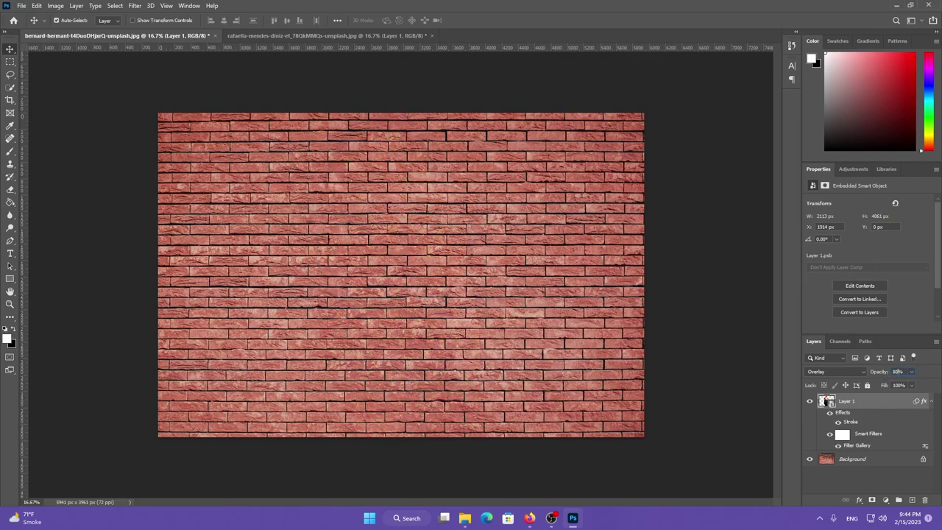
pyautogui.write('0')
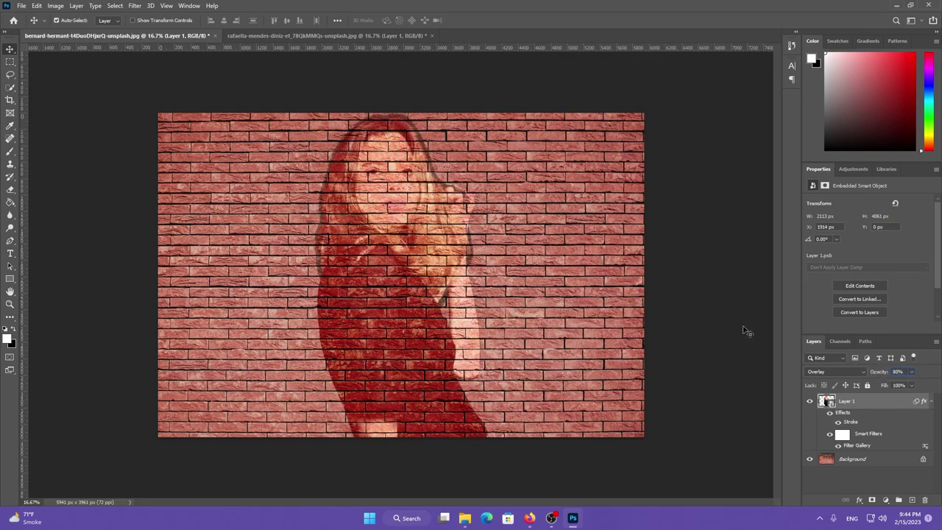
pyautogui.click(739, 316)
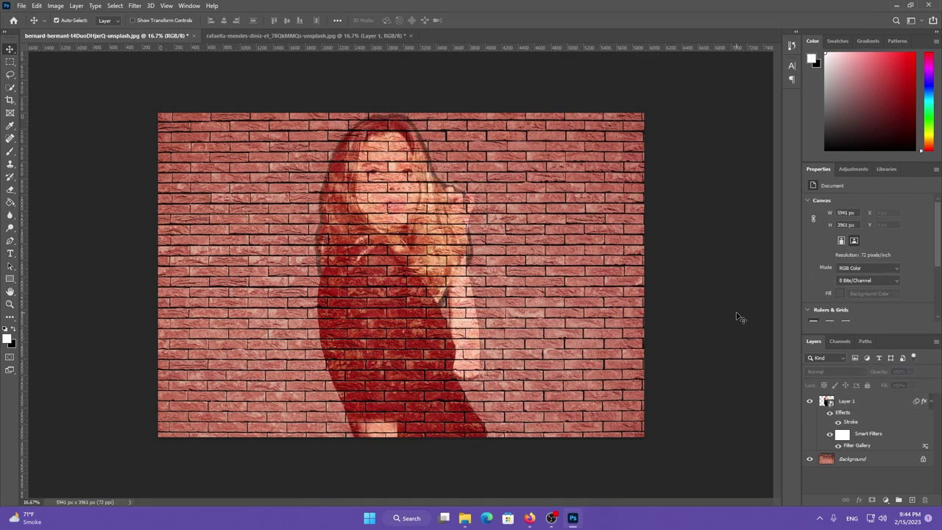
pyautogui.click(438, 230)
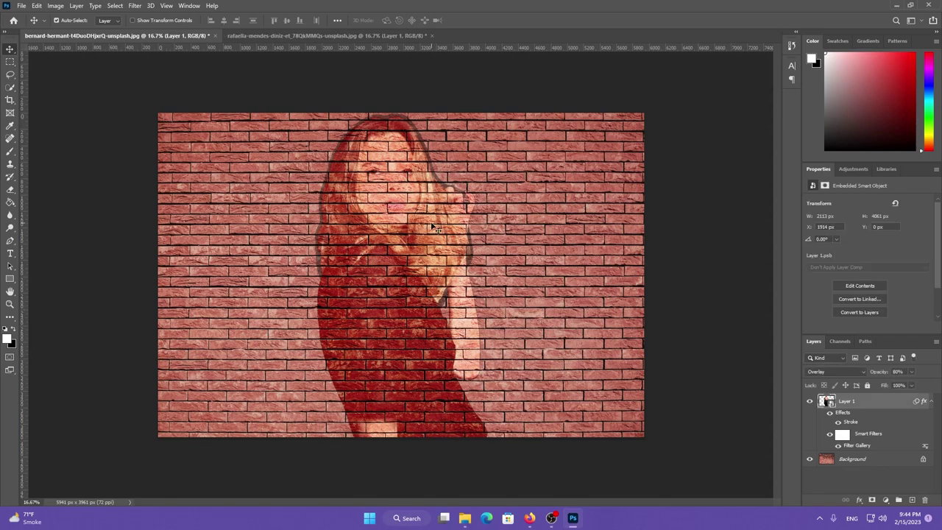
# - Free-transform the portrait to about 90% size, shifted left, past the Smart Filters warning
pyautogui.hotkey('ctrl', 't')
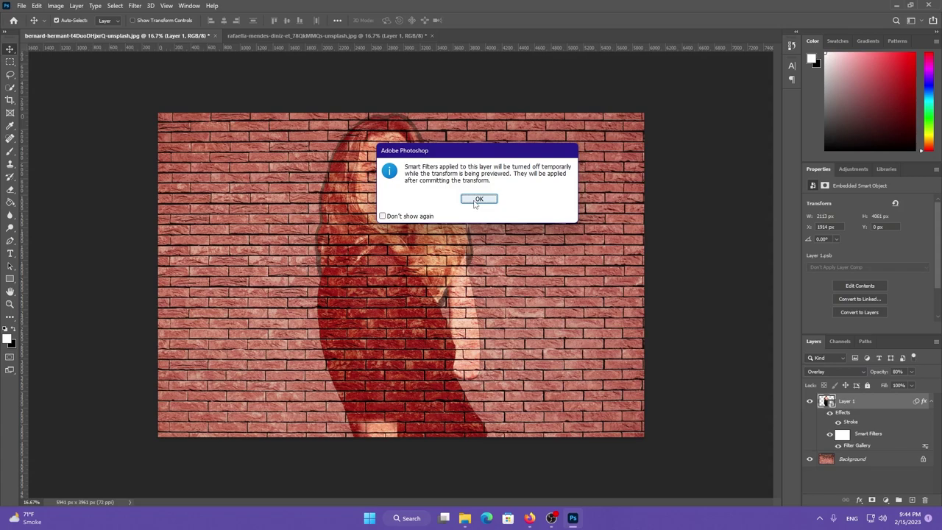
pyautogui.click(475, 204)
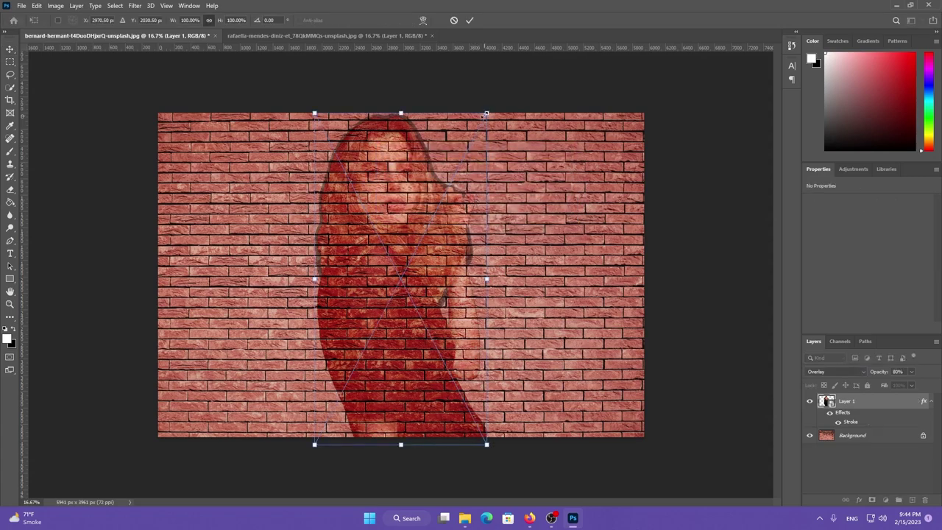
pyautogui.moveTo(486, 113)
pyautogui.mouseDown()
pyautogui.moveTo(469, 145)
pyautogui.moveTo(388, 208)
pyautogui.moveTo(377, 205)
pyautogui.mouseUp()
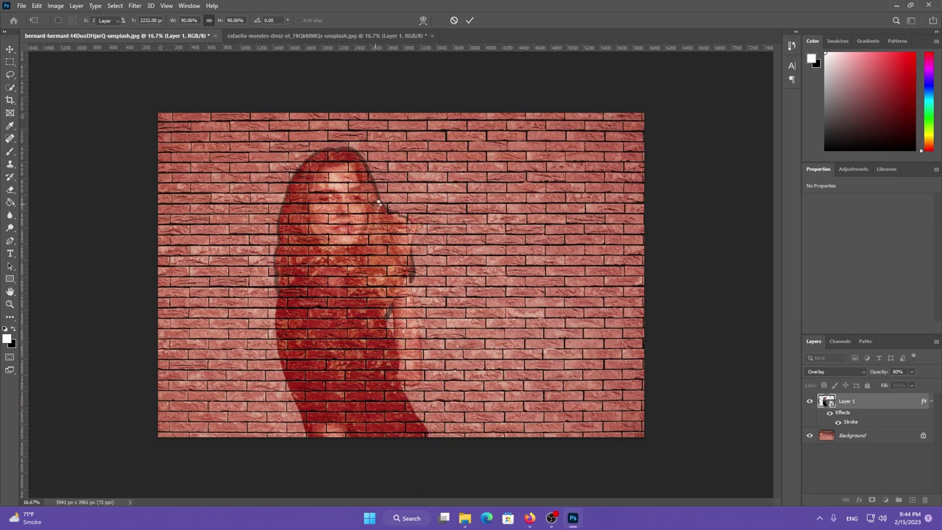
pyautogui.press('Return')
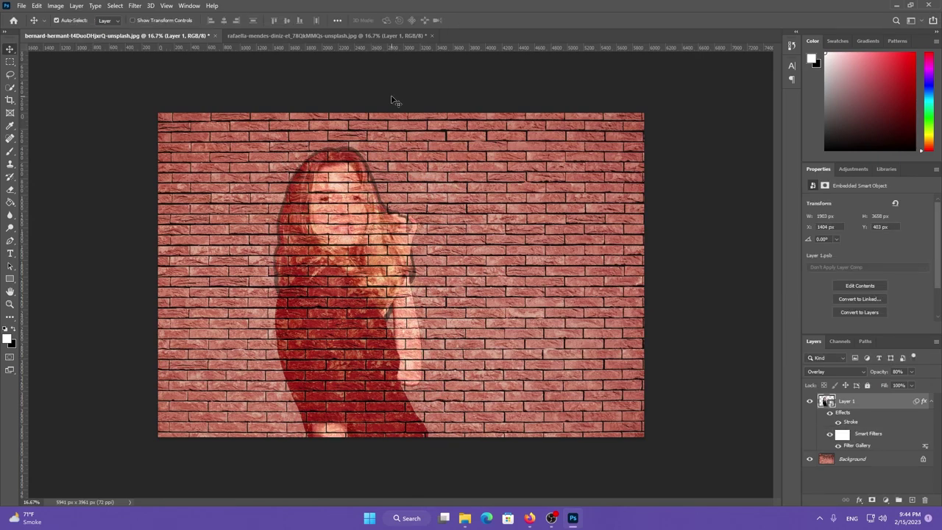
# - Reselect the portrait layer and browse the Filter menu's Distort filters
pyautogui.click(391, 100)
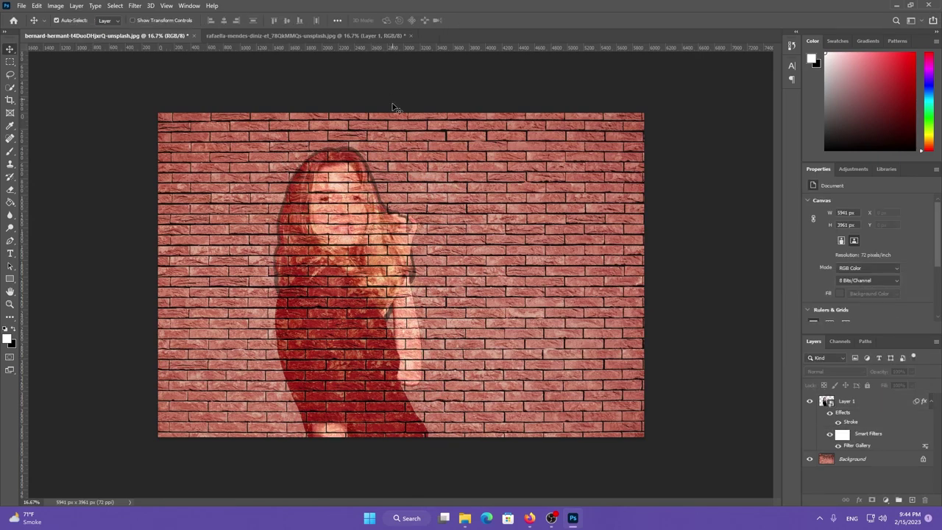
pyautogui.click(136, 7)
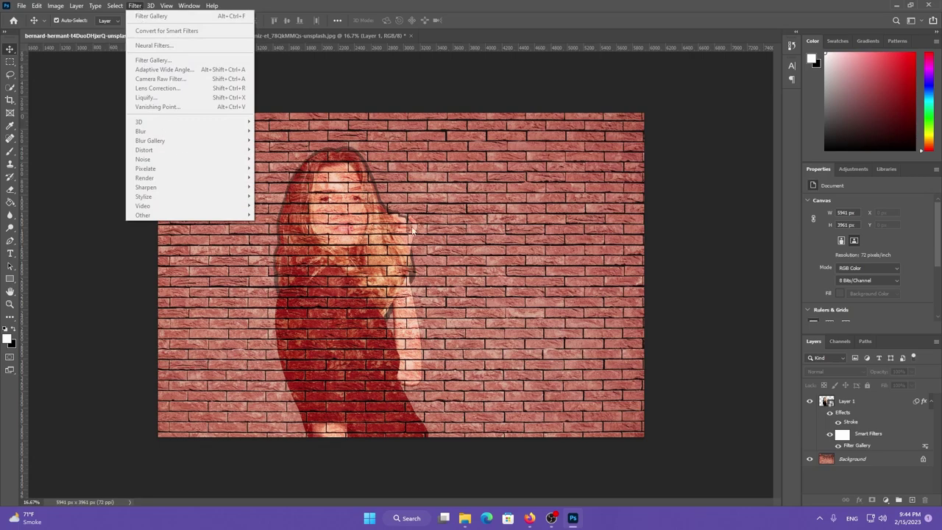
pyautogui.click(904, 423)
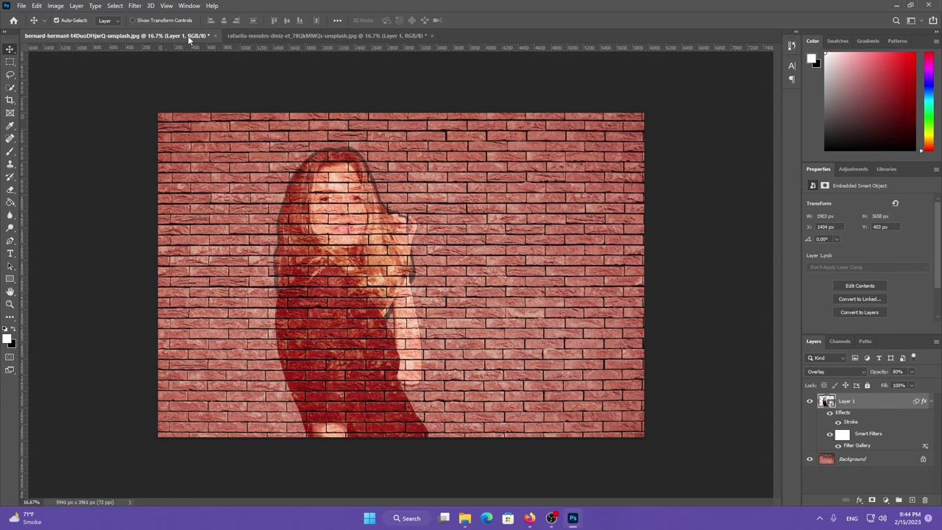
pyautogui.click(135, 6)
pyautogui.moveTo(144, 150)
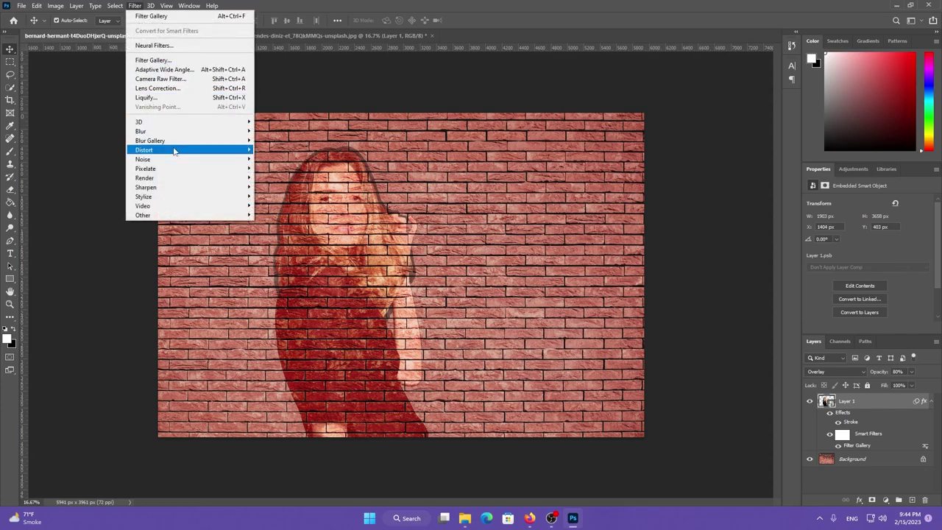
# - Apply a Displace filter at scale 10 using the Displacement.psd map
pyautogui.click(277, 153)
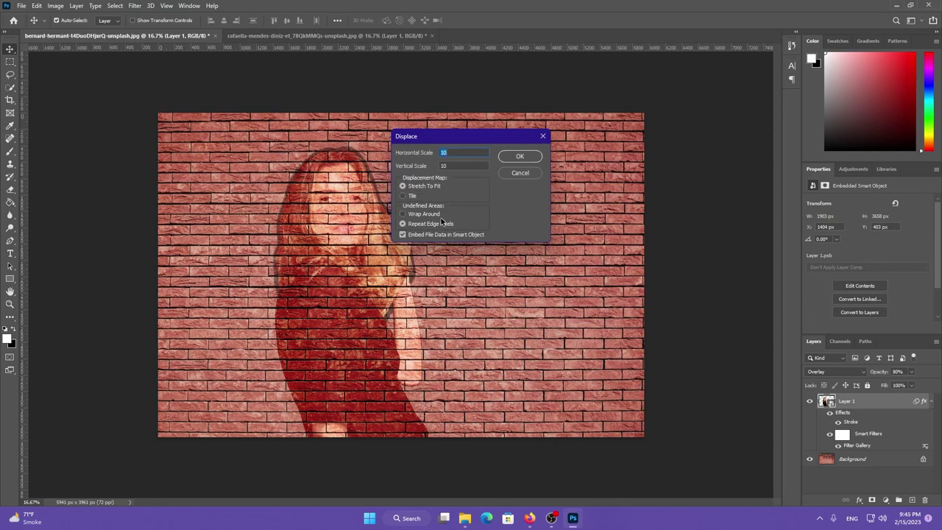
pyautogui.click(519, 156)
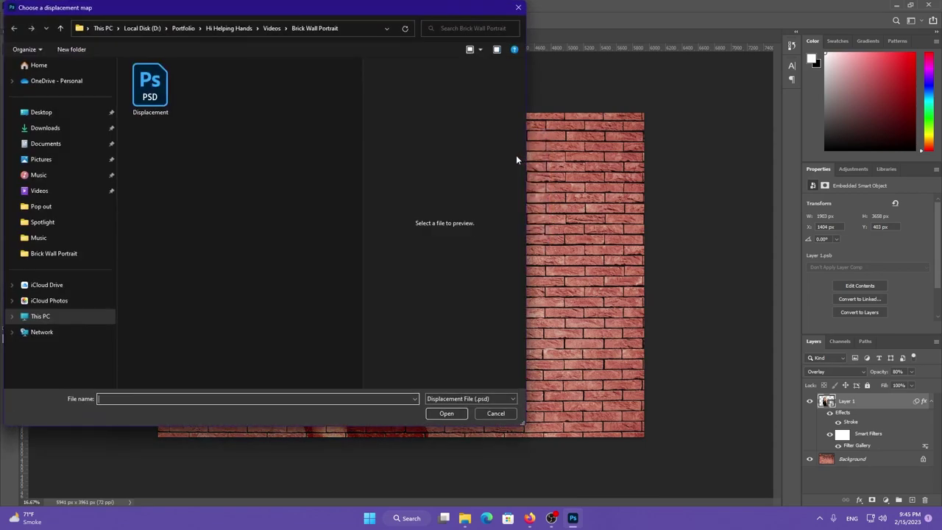
pyautogui.click(151, 88)
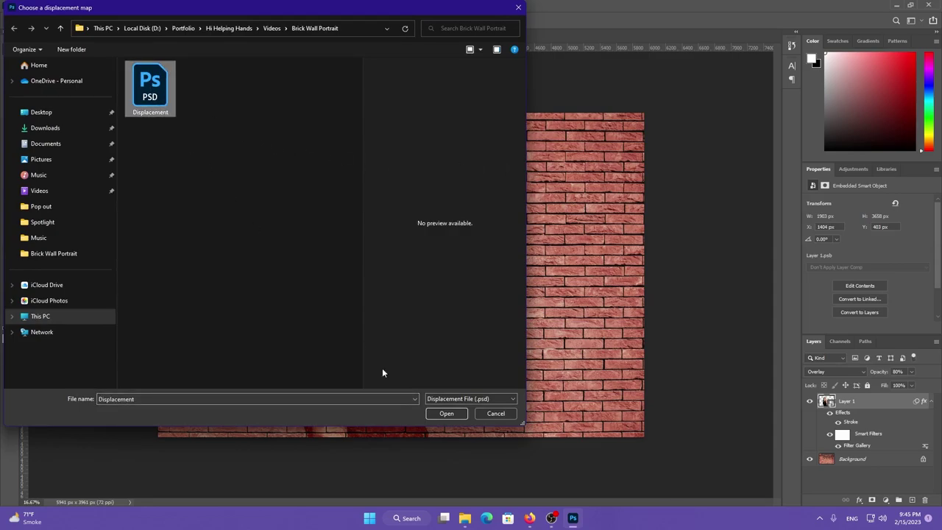
pyautogui.click(447, 413)
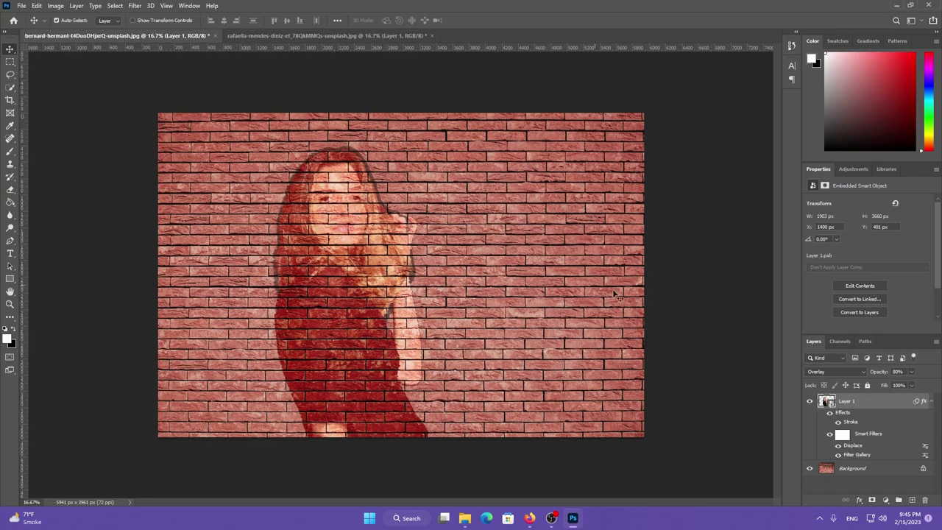
pyautogui.click(29, 518)
# - Duplicate the portrait layer in Soft Light mode, then stamp all visible layers into Layer 2
pyautogui.click(931, 402)
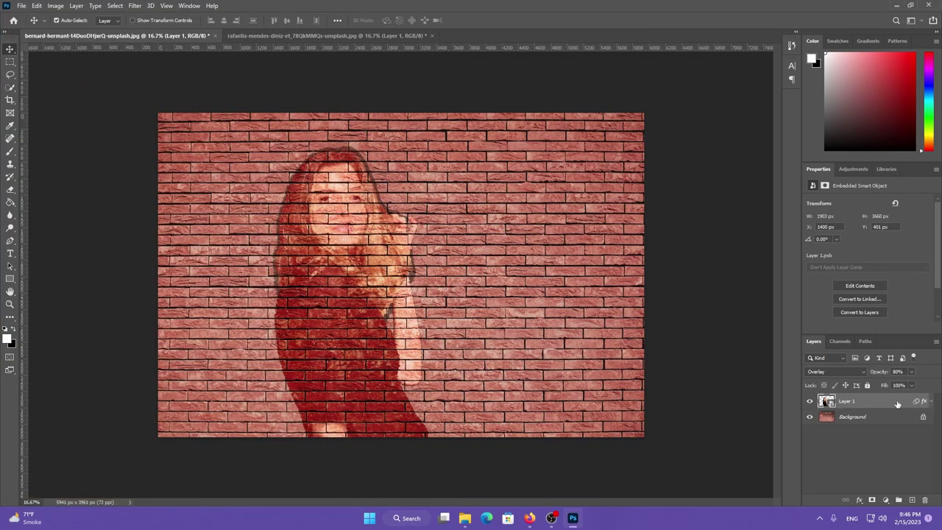
pyautogui.hotkey('ctrl', 'j')
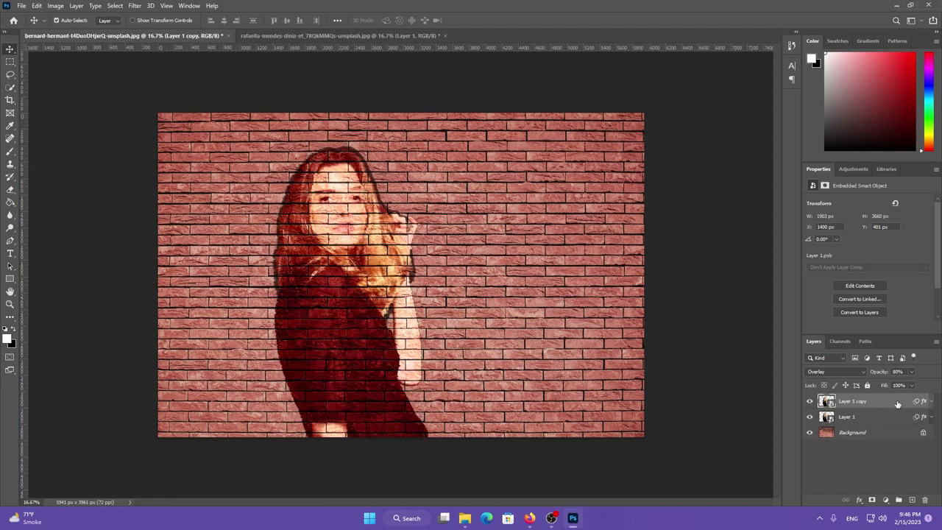
pyautogui.click(857, 370)
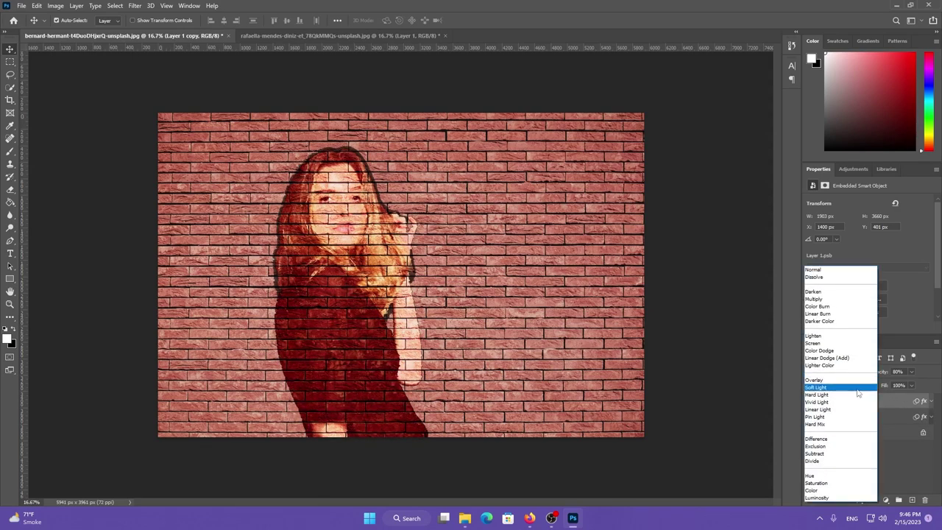
pyautogui.click(857, 387)
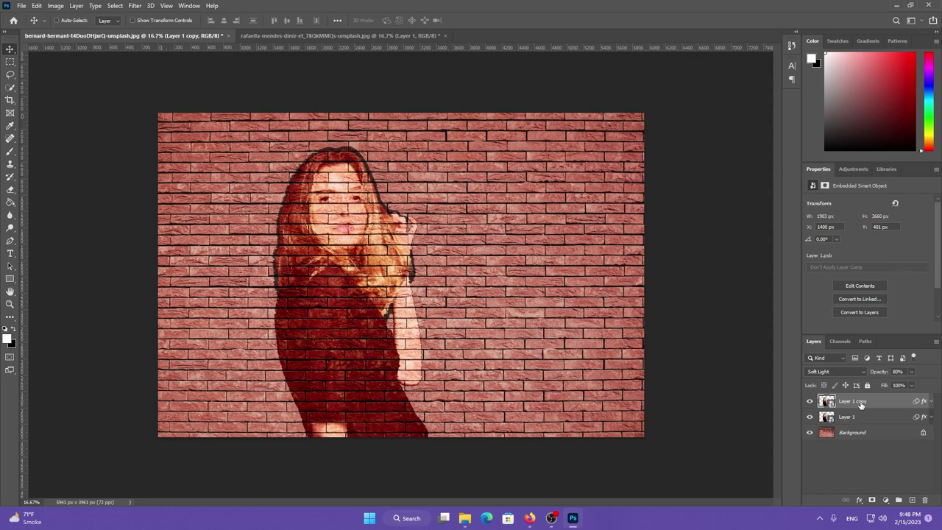
pyautogui.hotkey('ctrl', 'shift', 'alt', 'e')
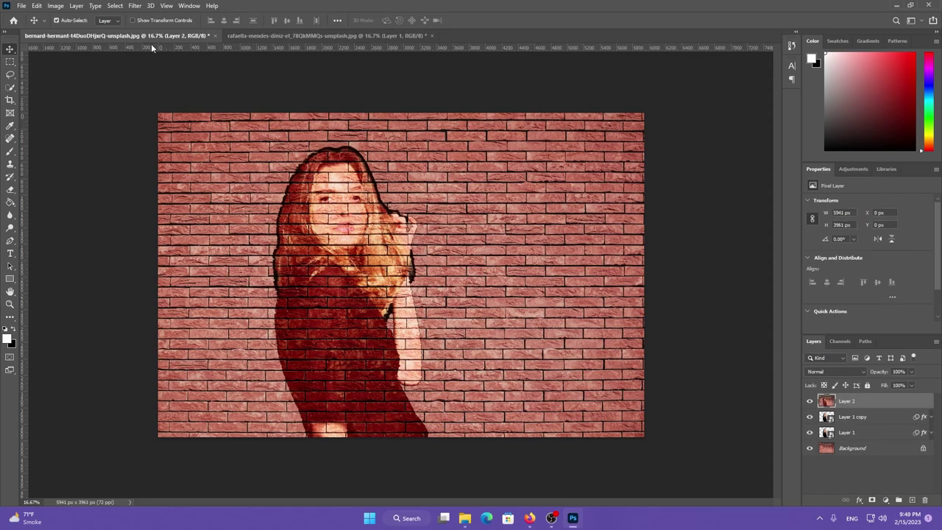
# - Apply a Perspective transform to Layer 2, pulling its lower-left corner downward
pyautogui.click(57, 6)
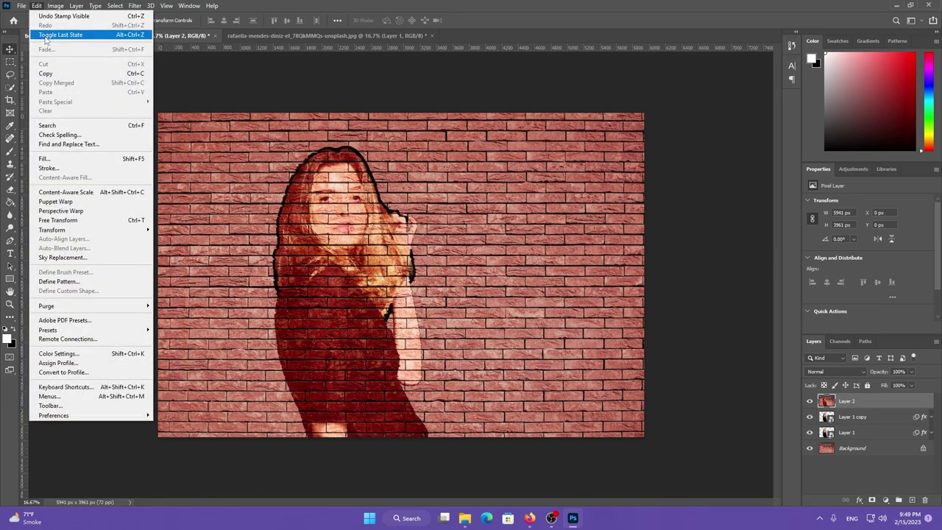
pyautogui.moveTo(52, 230)
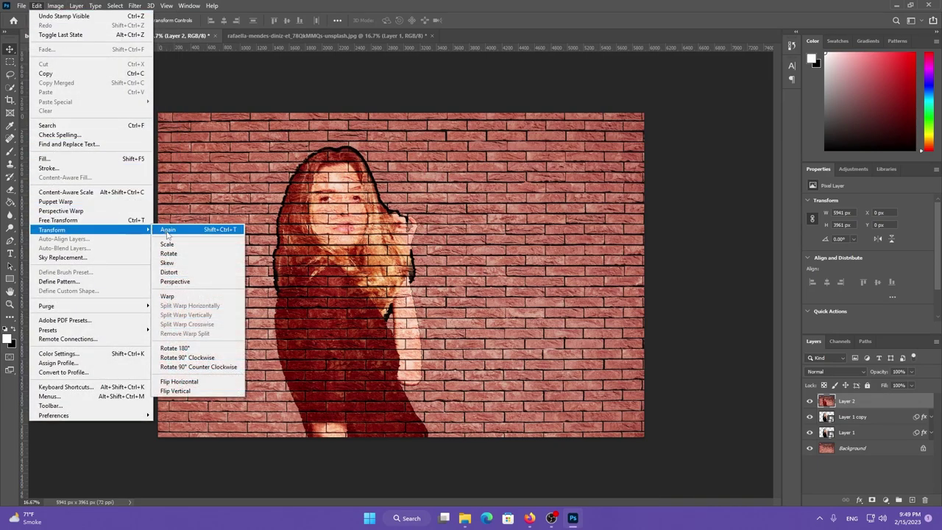
pyautogui.click(183, 282)
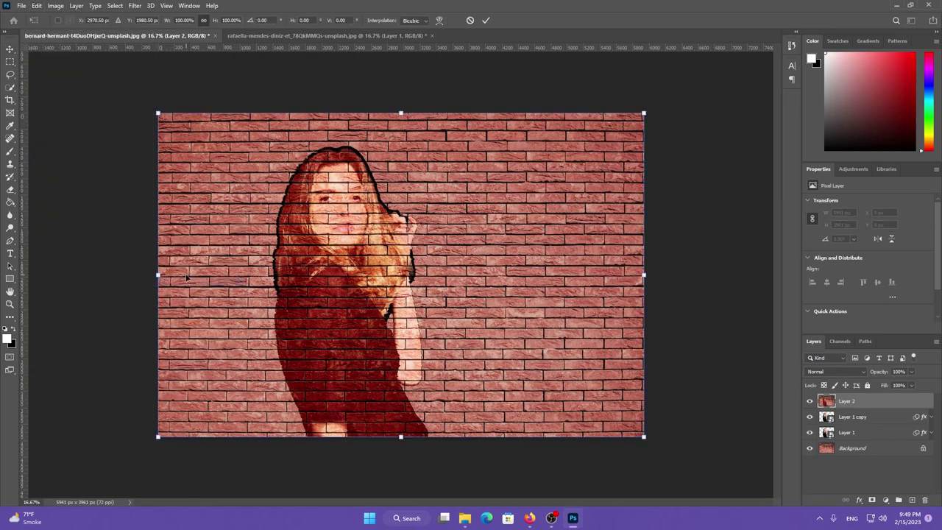
pyautogui.moveTo(158, 437); pyautogui.dragTo(154, 507)
pyautogui.press('Return')
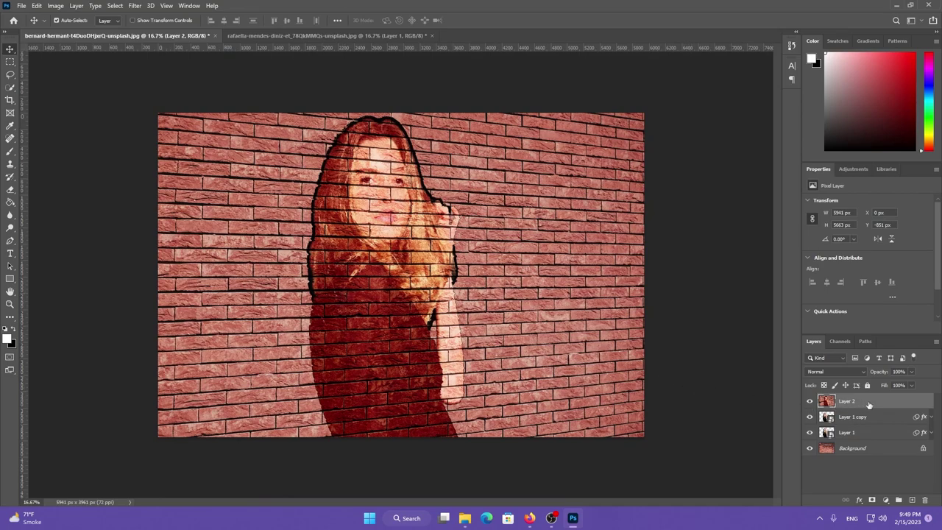
# - Add a new empty Layer 3 and switch to the Gradient Tool
pyautogui.click(912, 500)
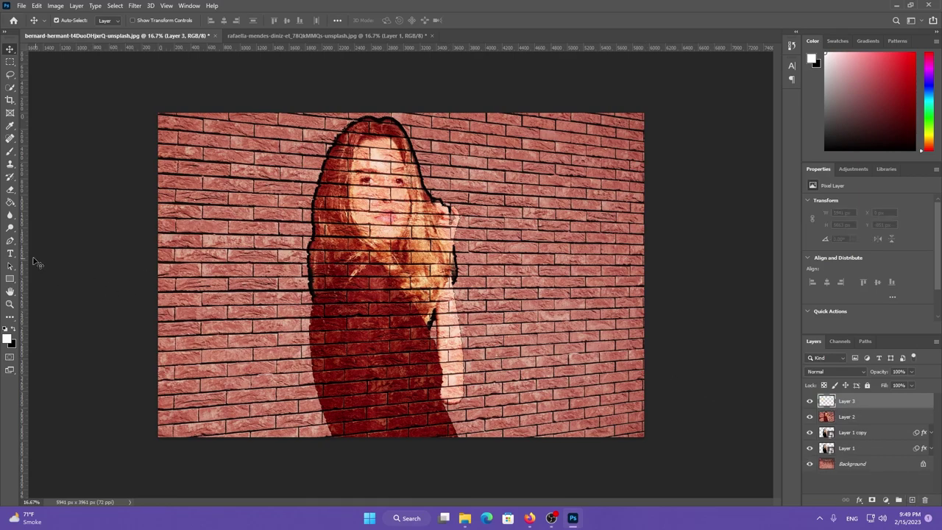
pyautogui.click(10, 201)
pyautogui.click(35, 203)
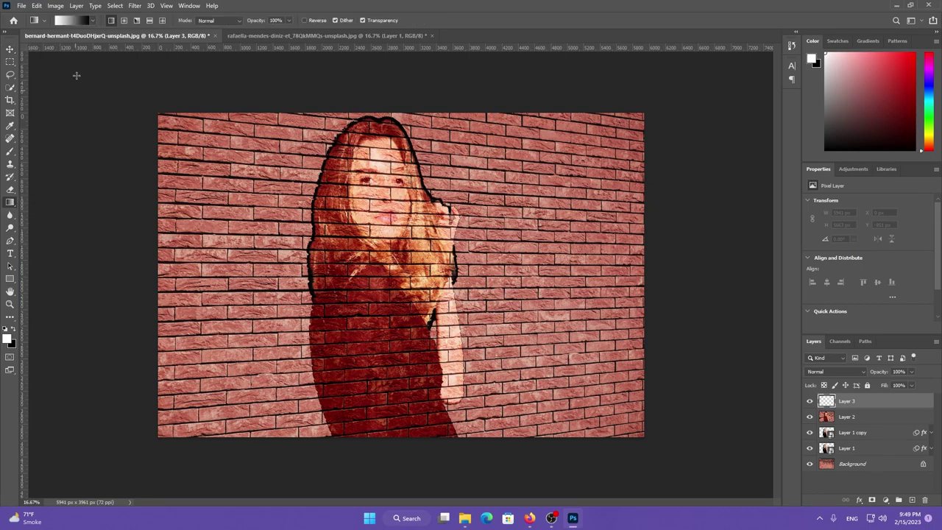
# - Set the gradient to the Black, White preset with its left stop changed to #808080
pyautogui.click(73, 21)
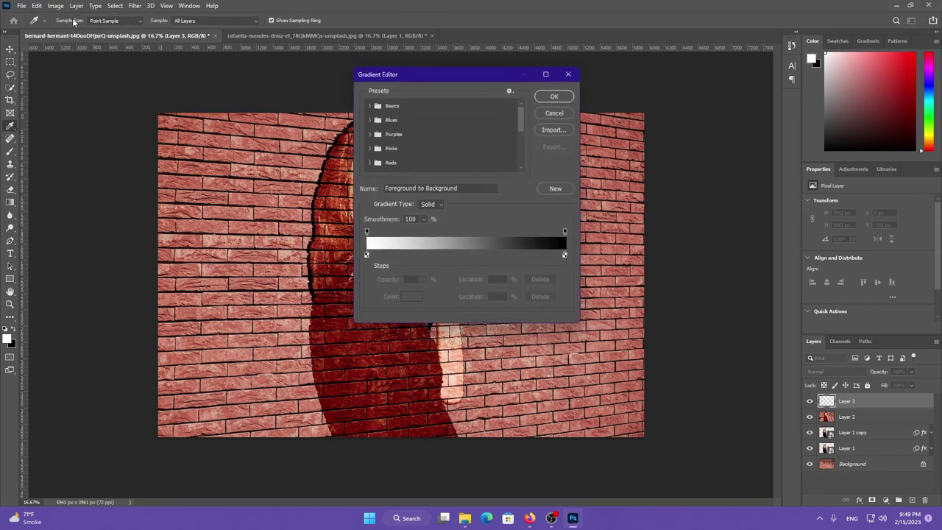
pyautogui.click(369, 106)
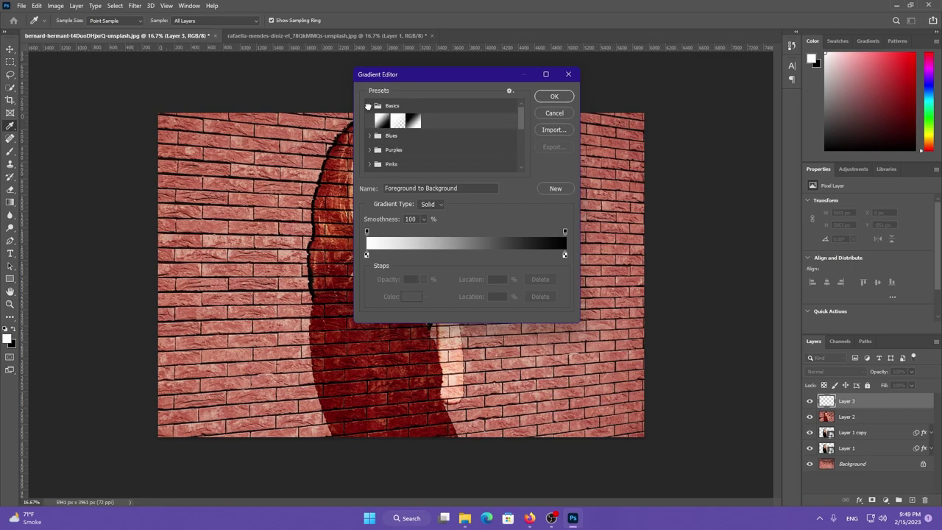
pyautogui.click(415, 122)
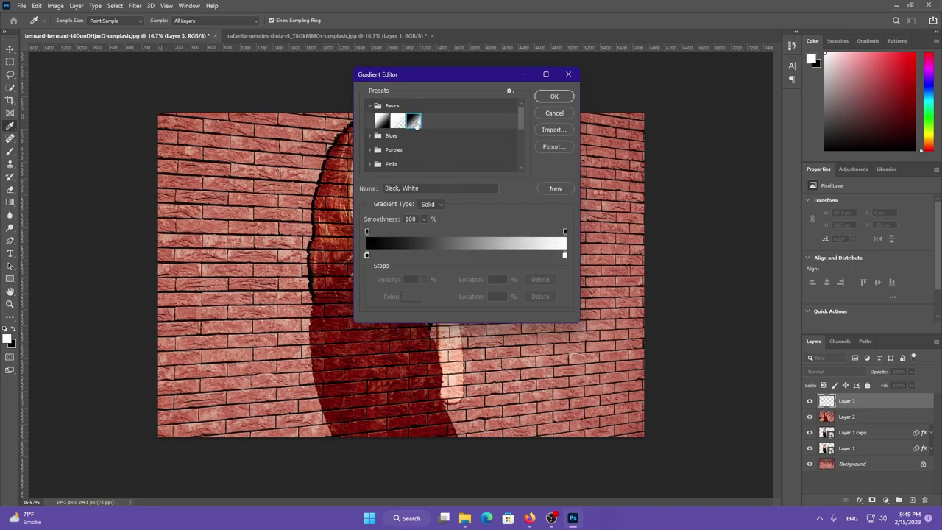
pyautogui.click(366, 255)
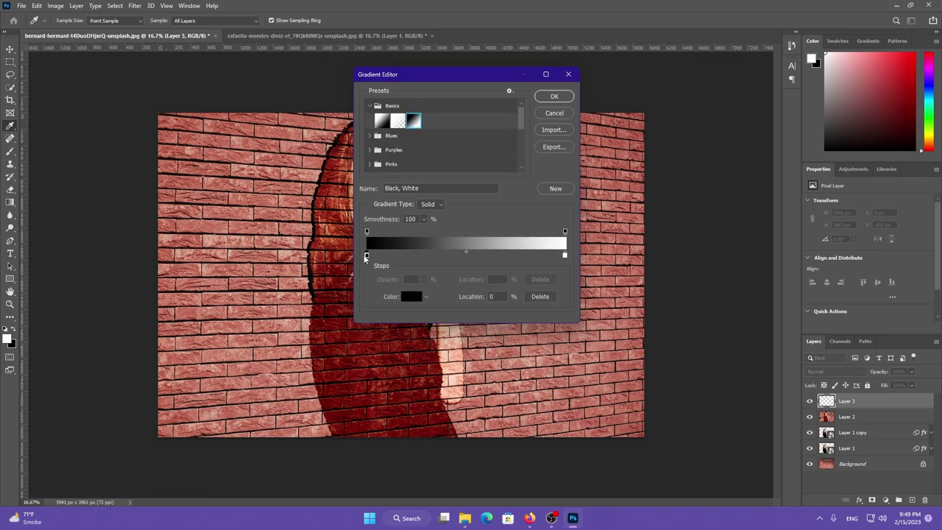
pyautogui.click(411, 296)
pyautogui.write('8')
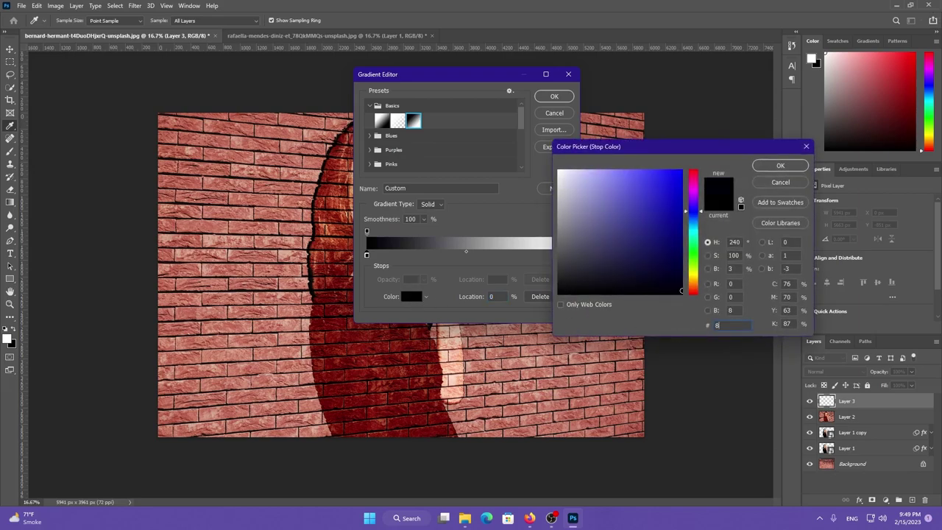
pyautogui.write('08080')
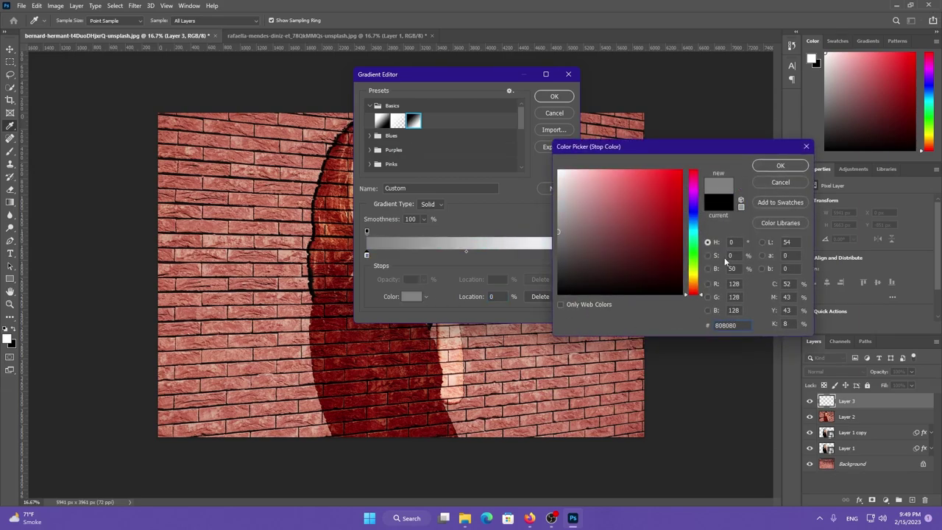
pyautogui.click(777, 166)
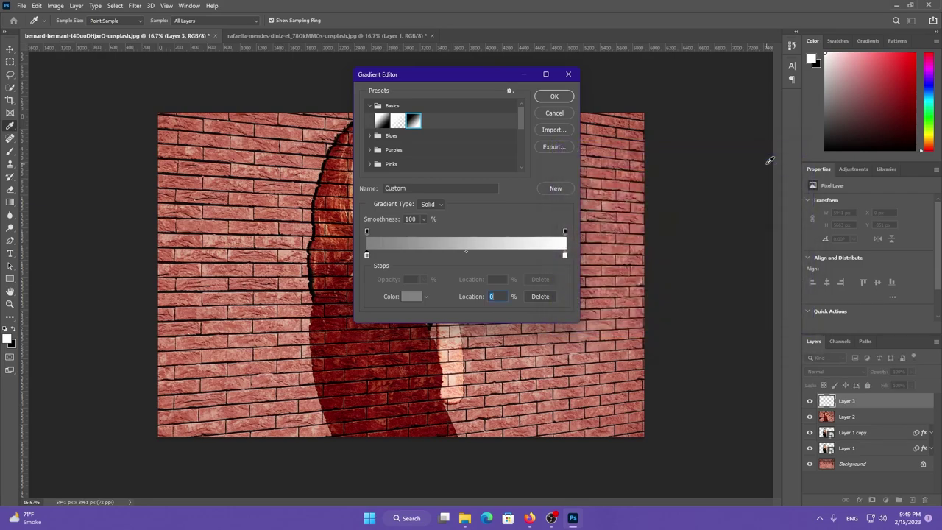
pyautogui.click(554, 96)
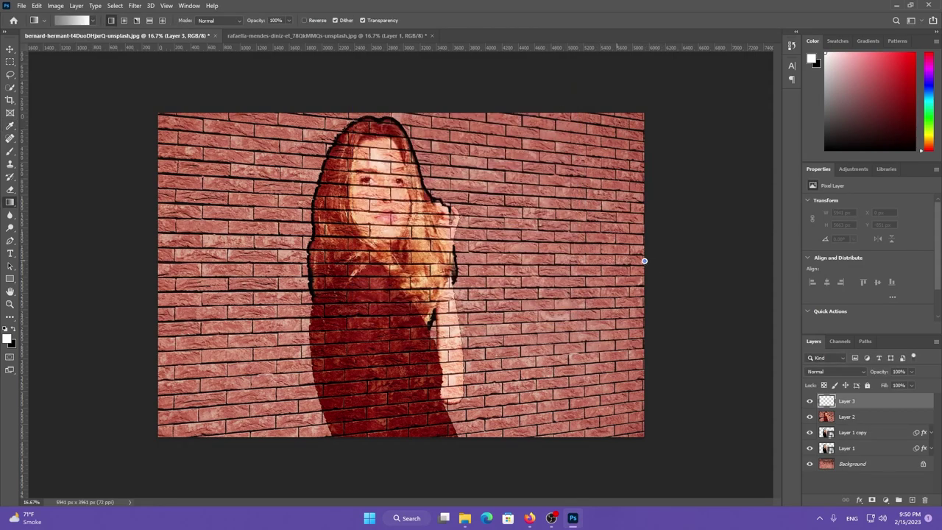
# - Draw a horizontal gradient on Layer 3 in Linear Burn at 60% opacity, nudged slightly right
pyautogui.moveTo(509, 256); pyautogui.dragTo(386, 251)
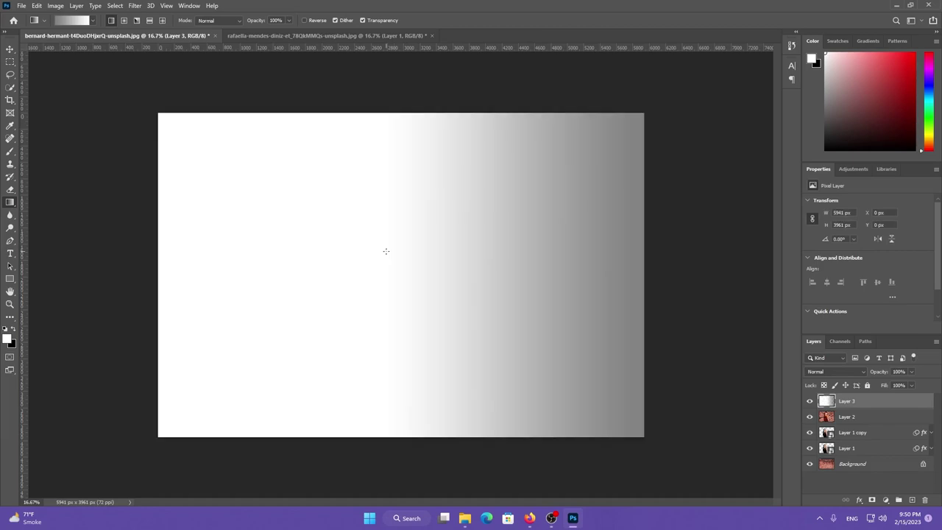
pyautogui.click(863, 371)
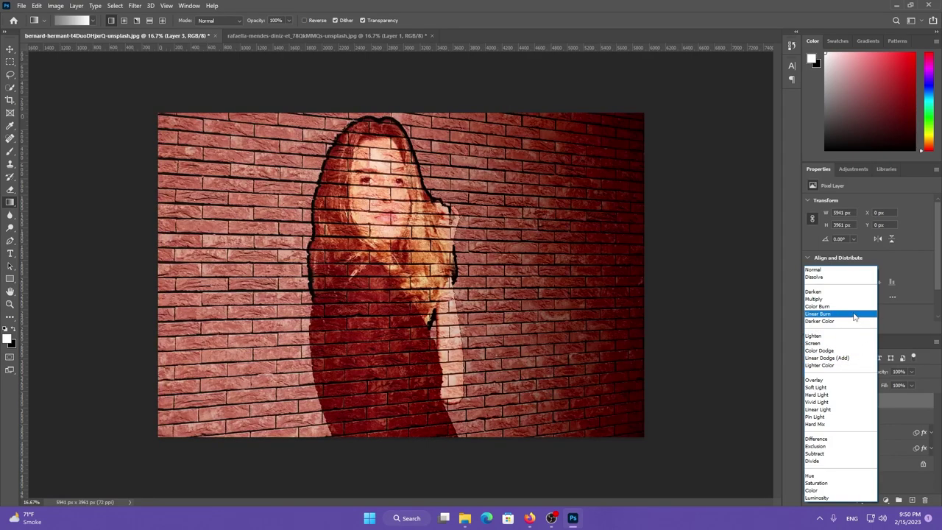
pyautogui.click(854, 316)
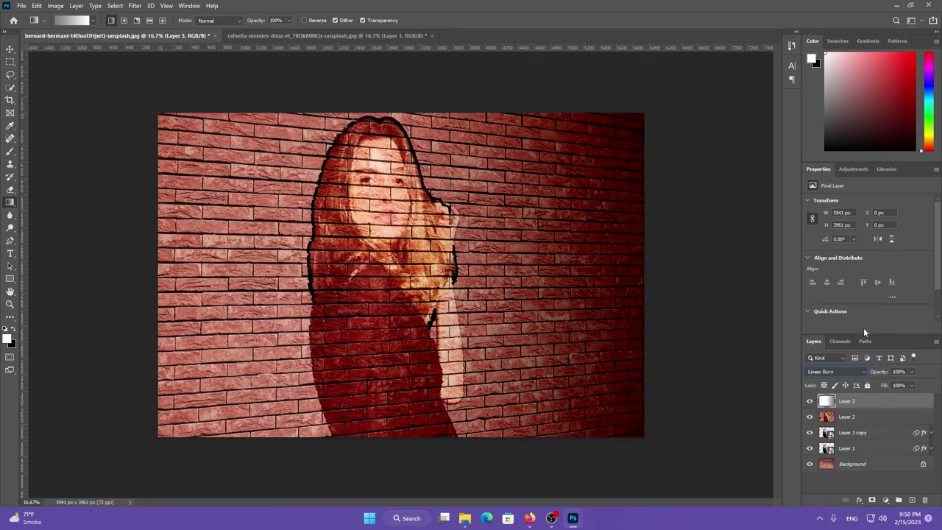
pyautogui.click(898, 371)
pyautogui.write('6')
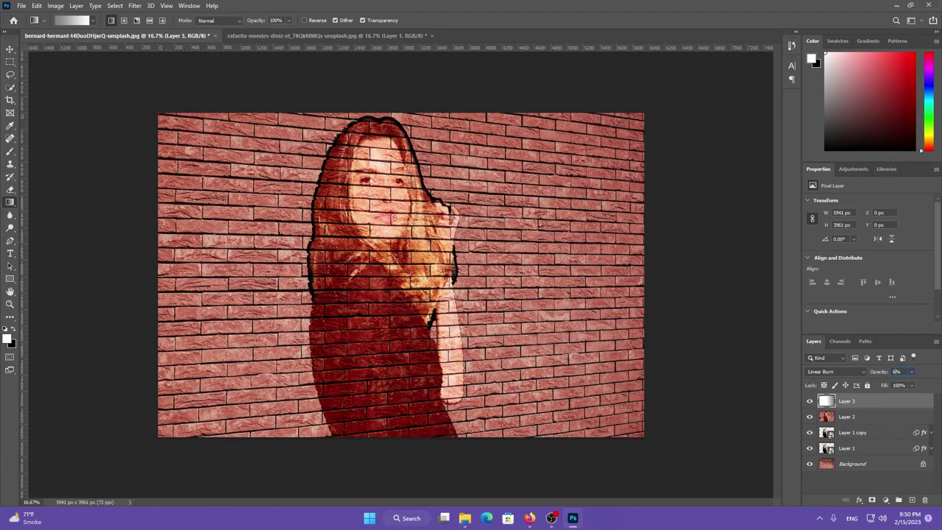
pyautogui.write('0')
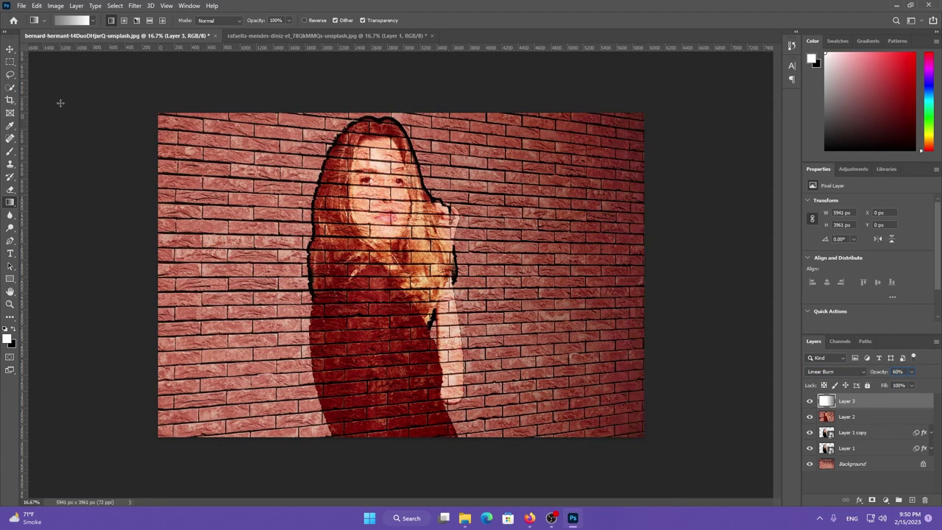
pyautogui.click(10, 48)
pyautogui.moveTo(374, 258); pyautogui.dragTo(403, 257)
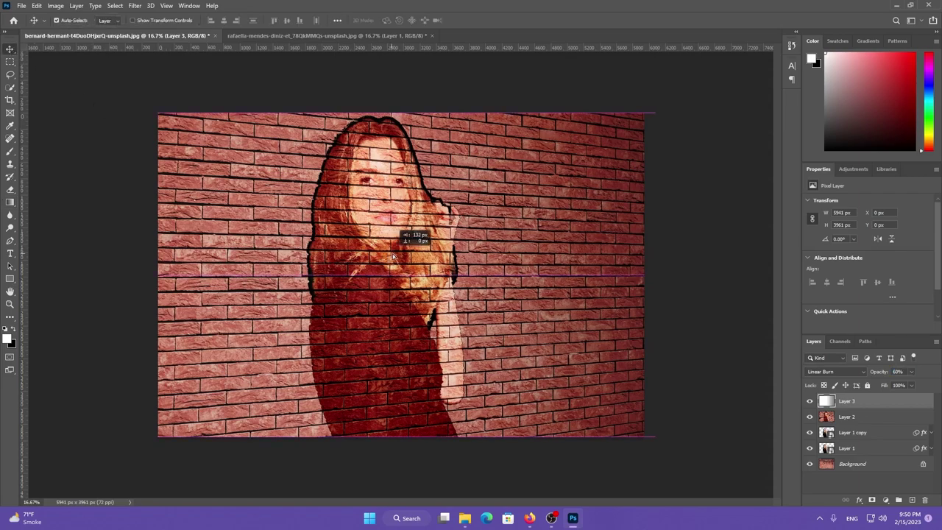
pyautogui.click(847, 417)
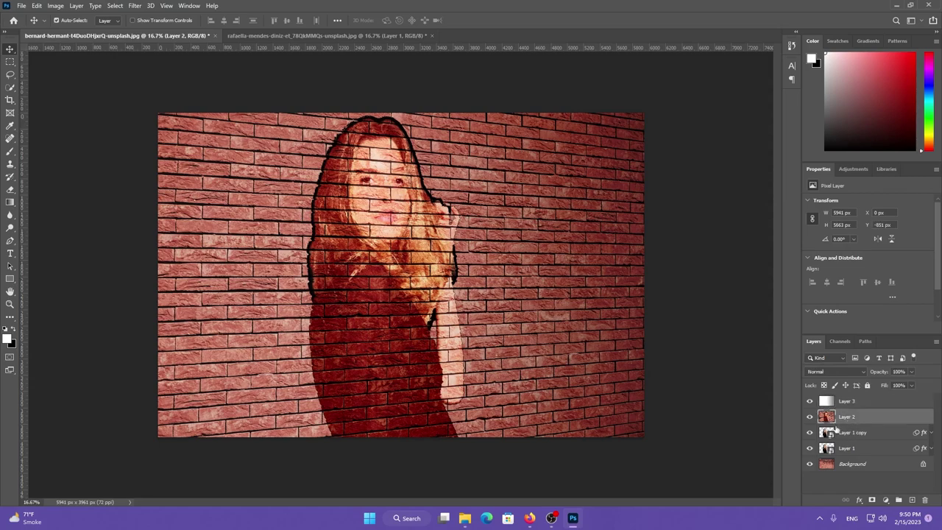
pyautogui.click(810, 417)
pyautogui.click(809, 417)
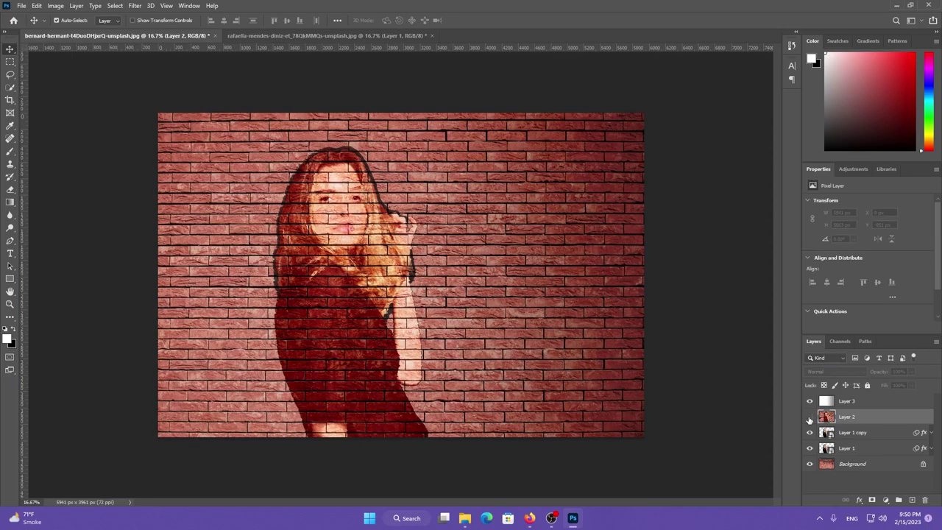
pyautogui.click(809, 417)
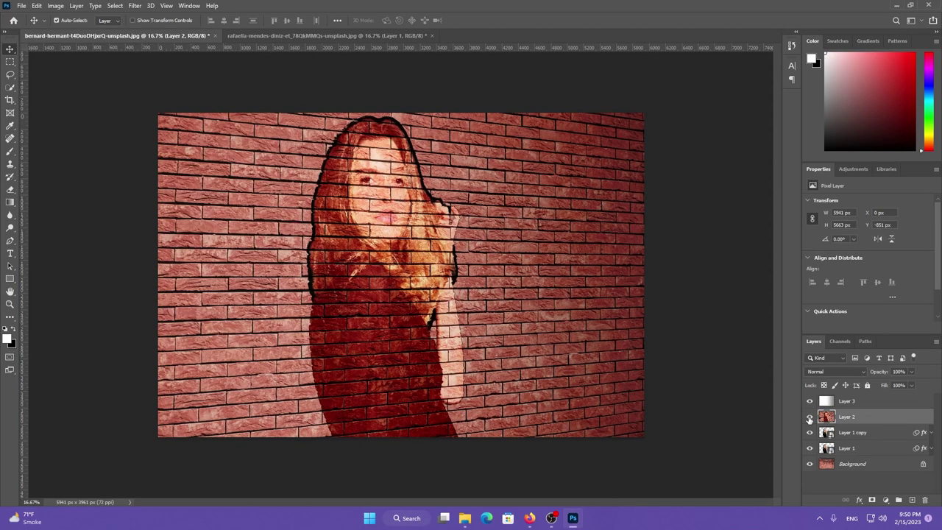
pyautogui.click(727, 345)
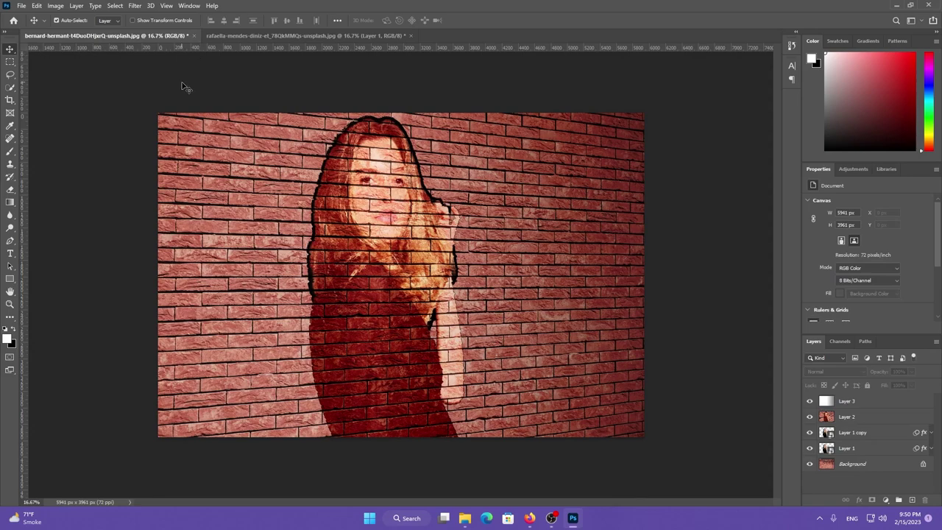